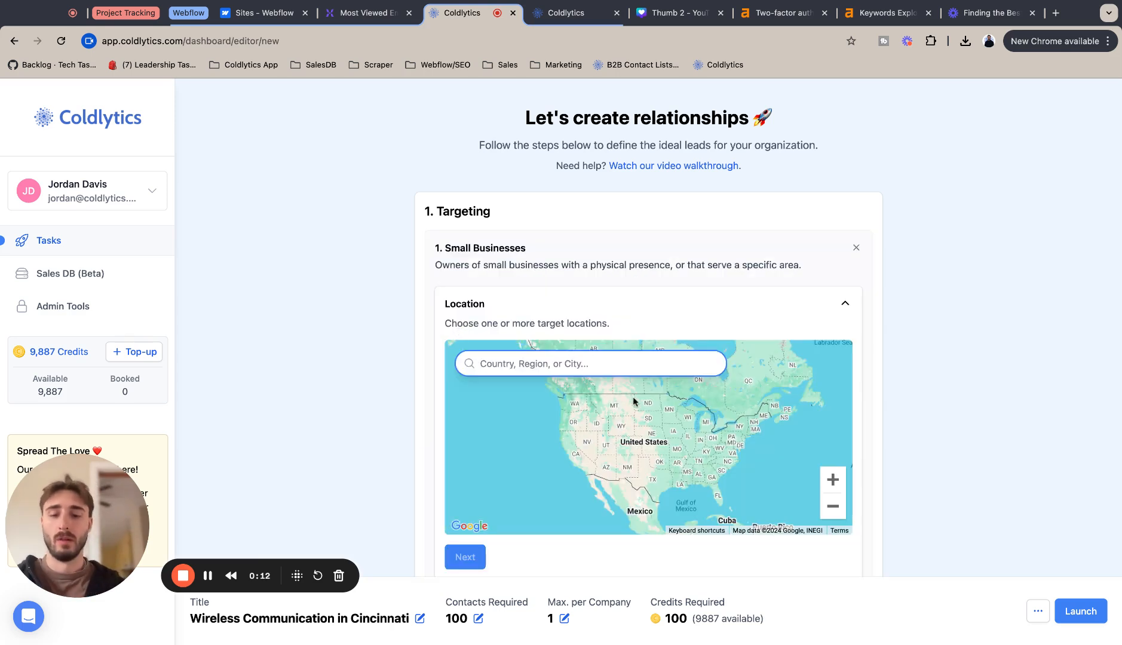
- Add Cincinnati, OH, USA with a 25-mile radius as the target location and proceed to the industry section
type("Cin")
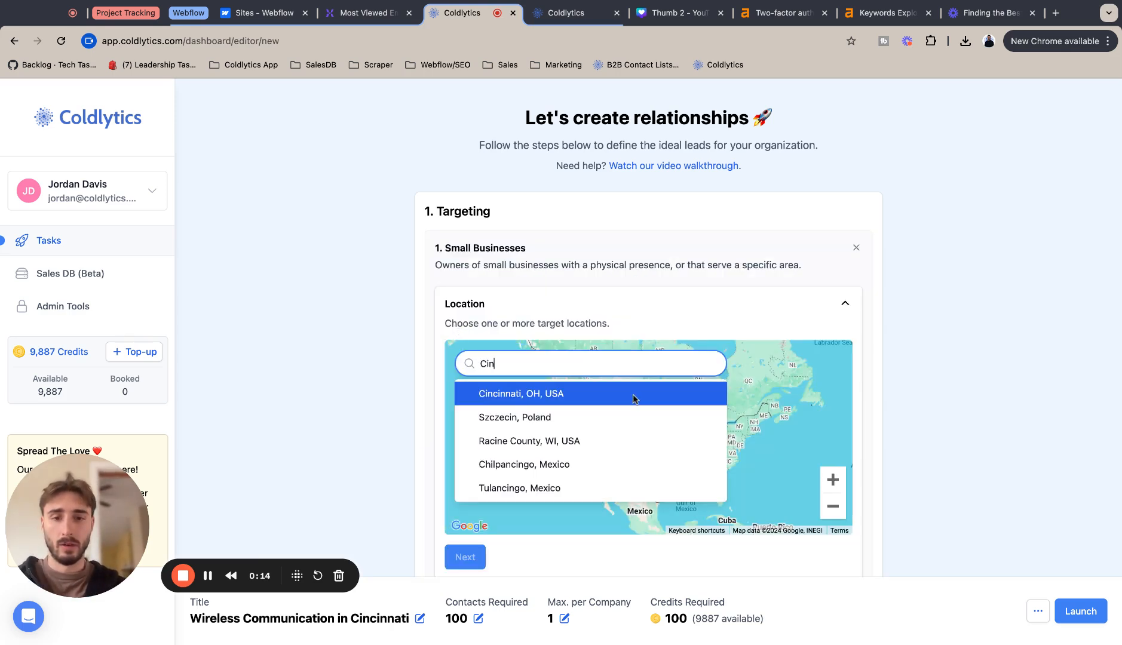
left_click(654, 395)
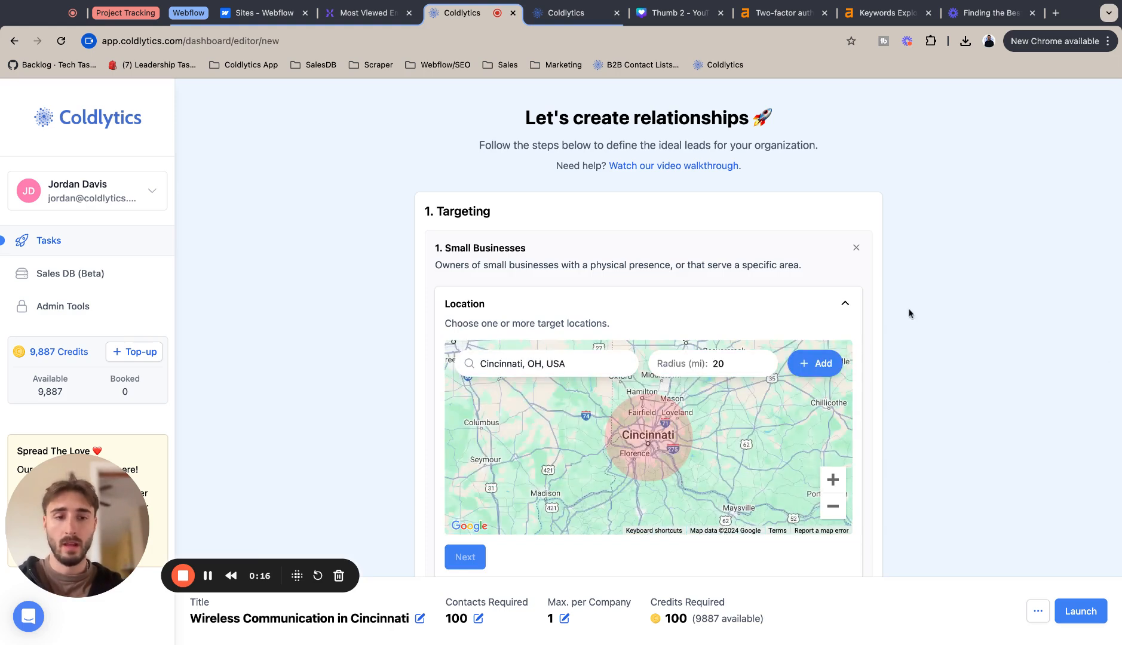
left_click(765, 361)
left_click(765, 361)
left_click(765, 361)
left_click(765, 361)
left_click(766, 361)
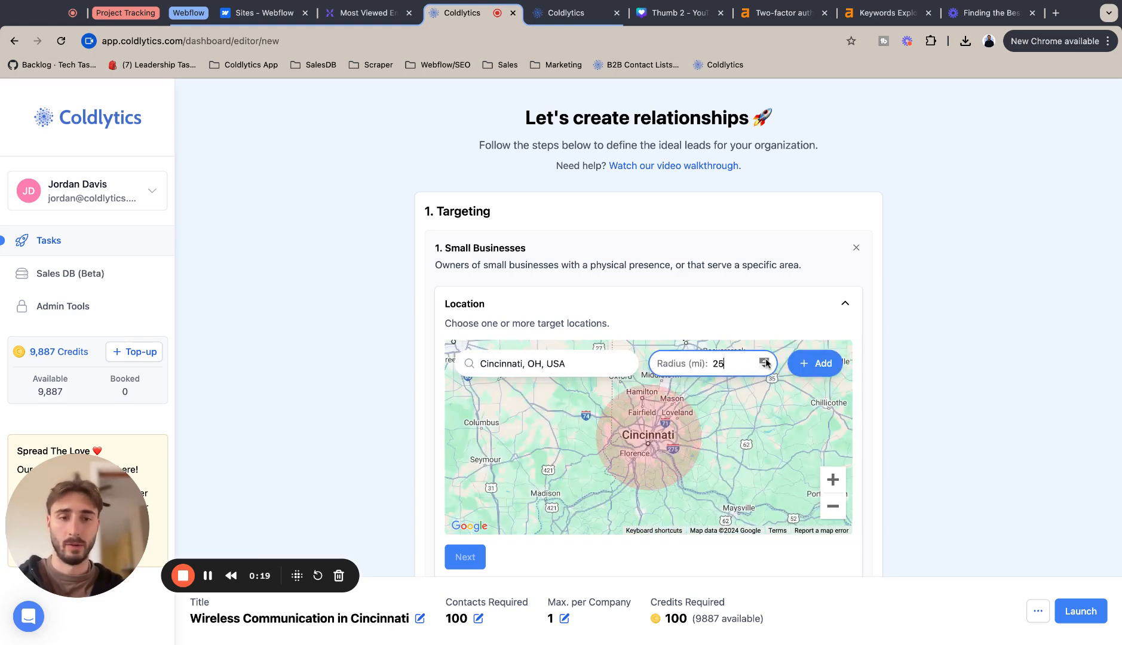
left_click(814, 373)
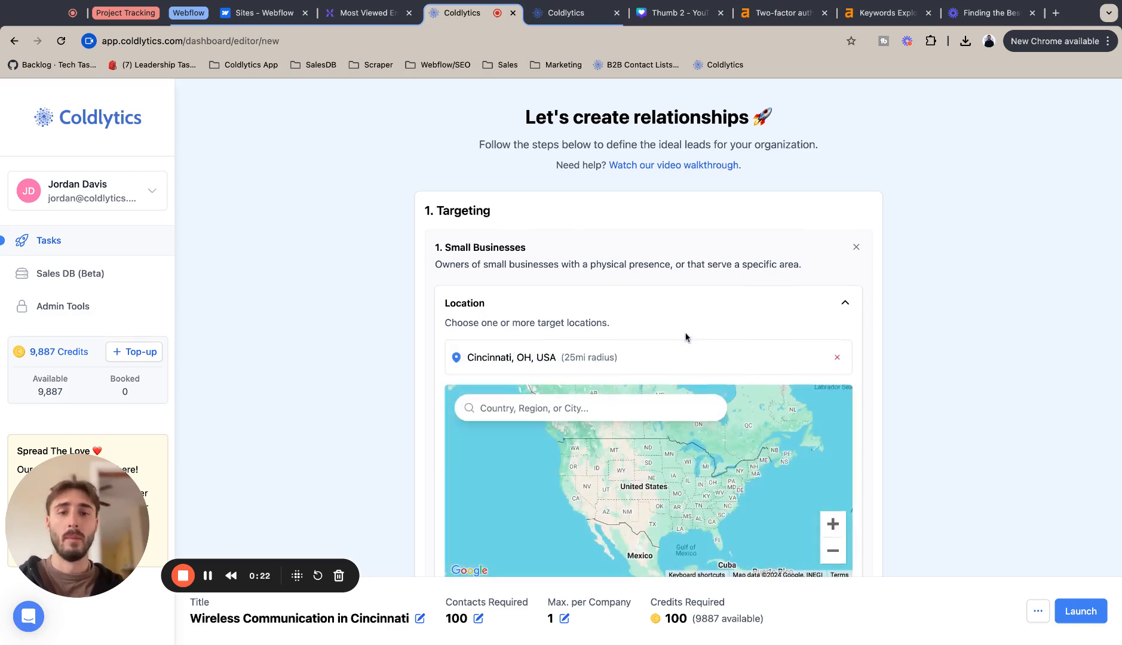
scroll(657, 383, "down", 3)
left_click(470, 513)
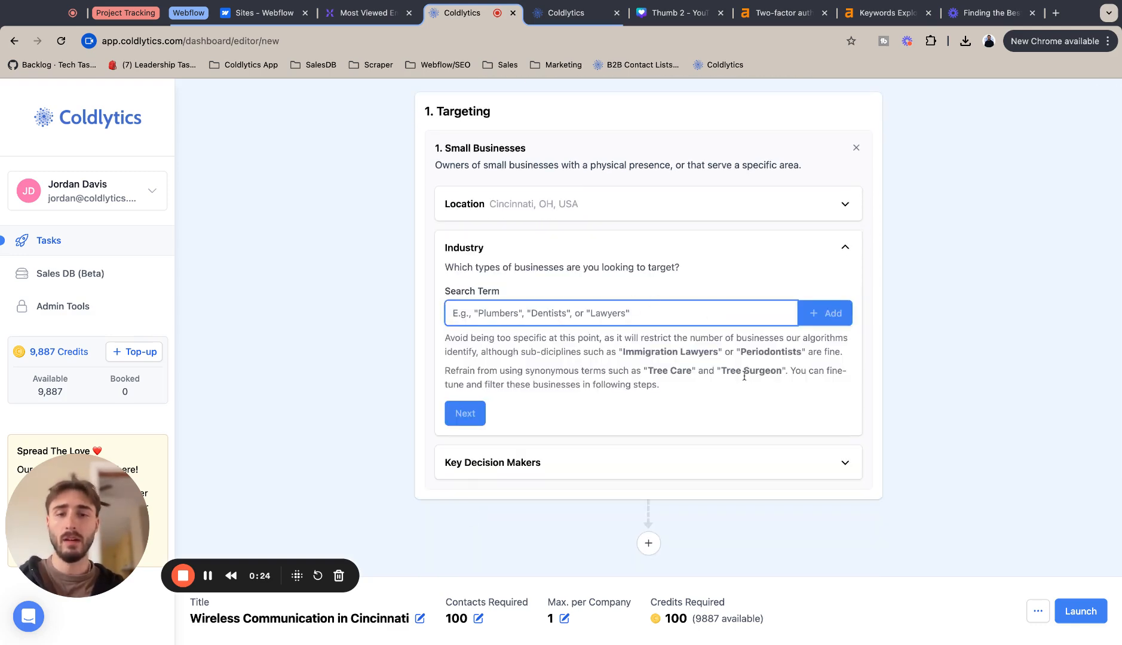
- Add "Wireless Communication" as the industry search term and continue to the key decision makers
type("Wireles")
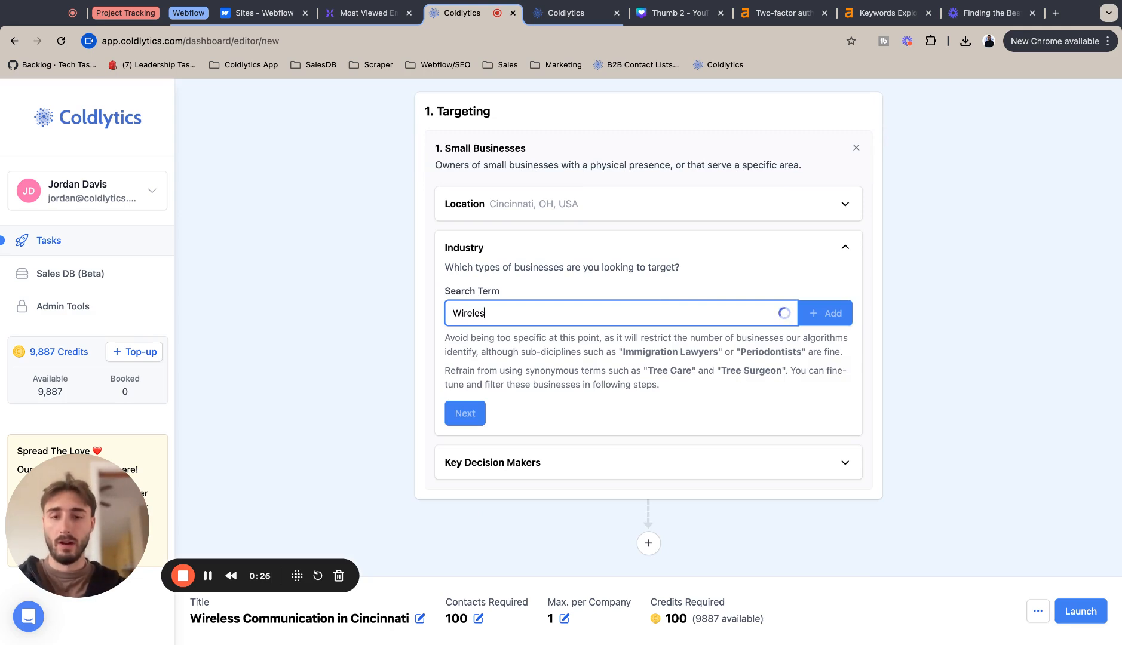
type("s Com")
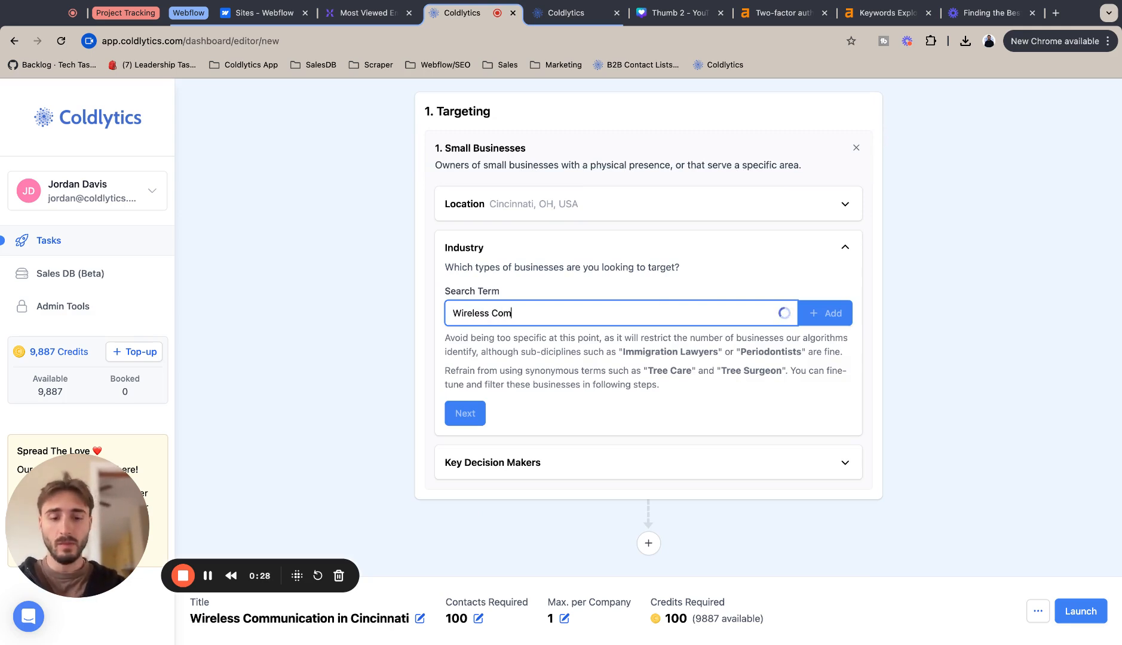
type("munication")
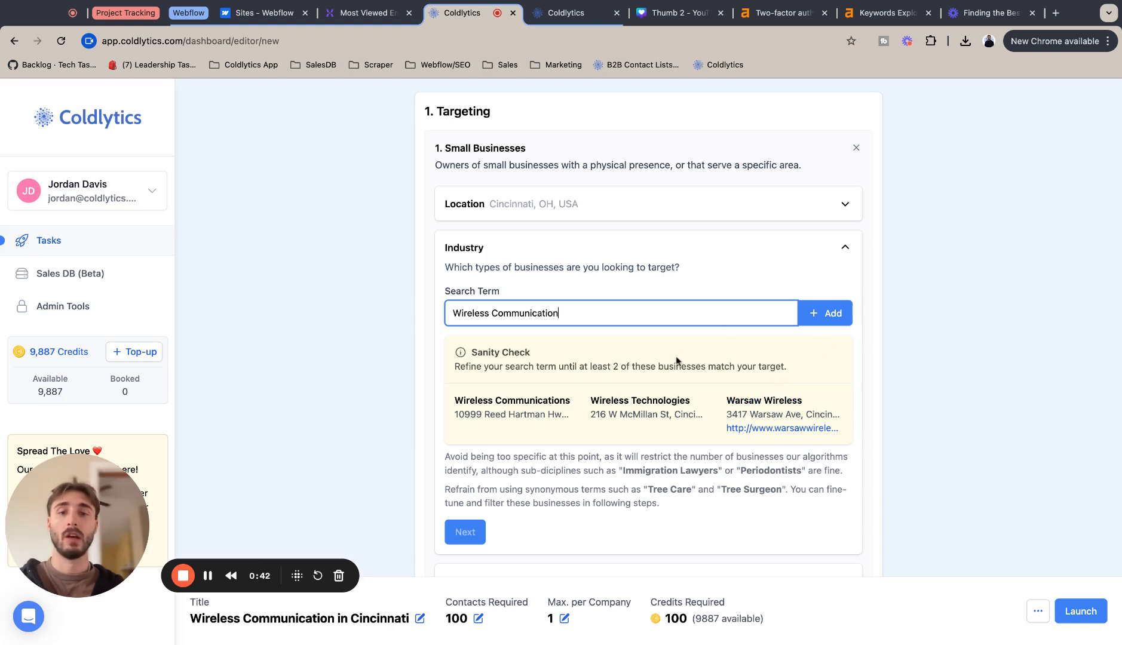
left_click(811, 312)
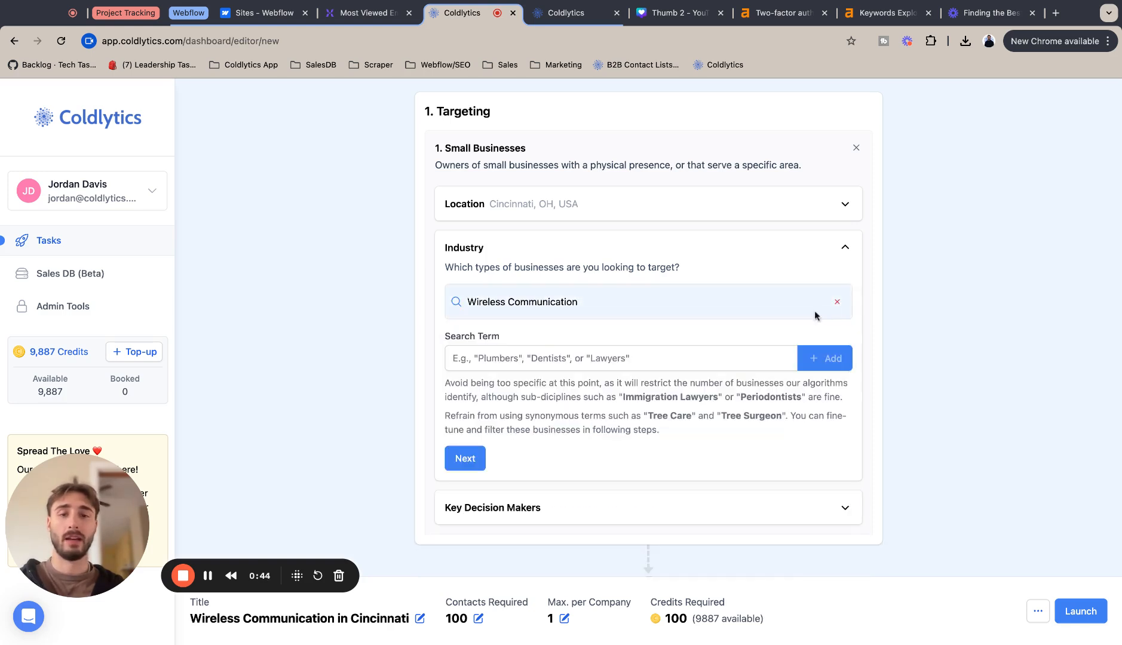
left_click(463, 459)
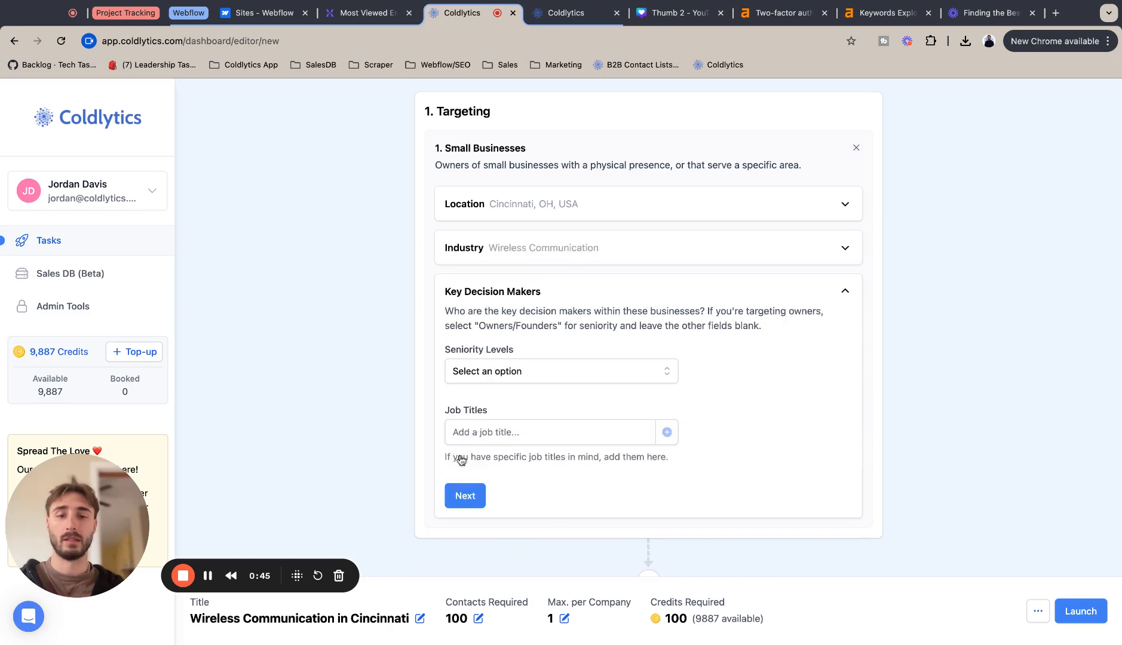
- Set the decision makers' seniority levels to Owners/Founders and Directors & Executives, and complete the targeting section
left_click(533, 369)
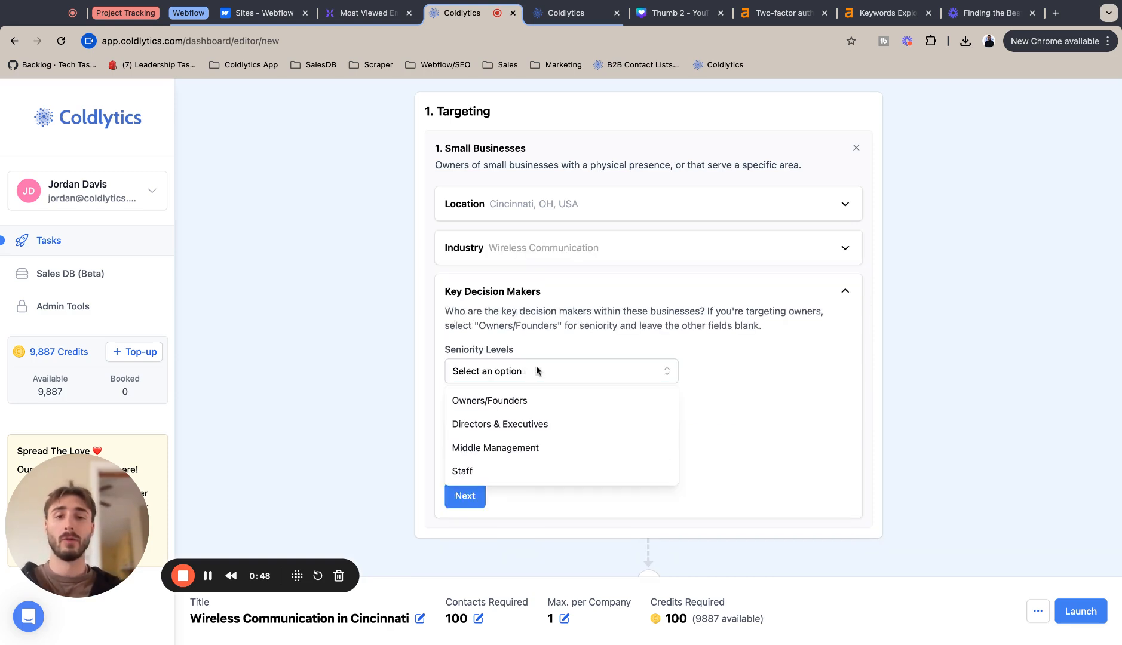
left_click(533, 398)
left_click(602, 401)
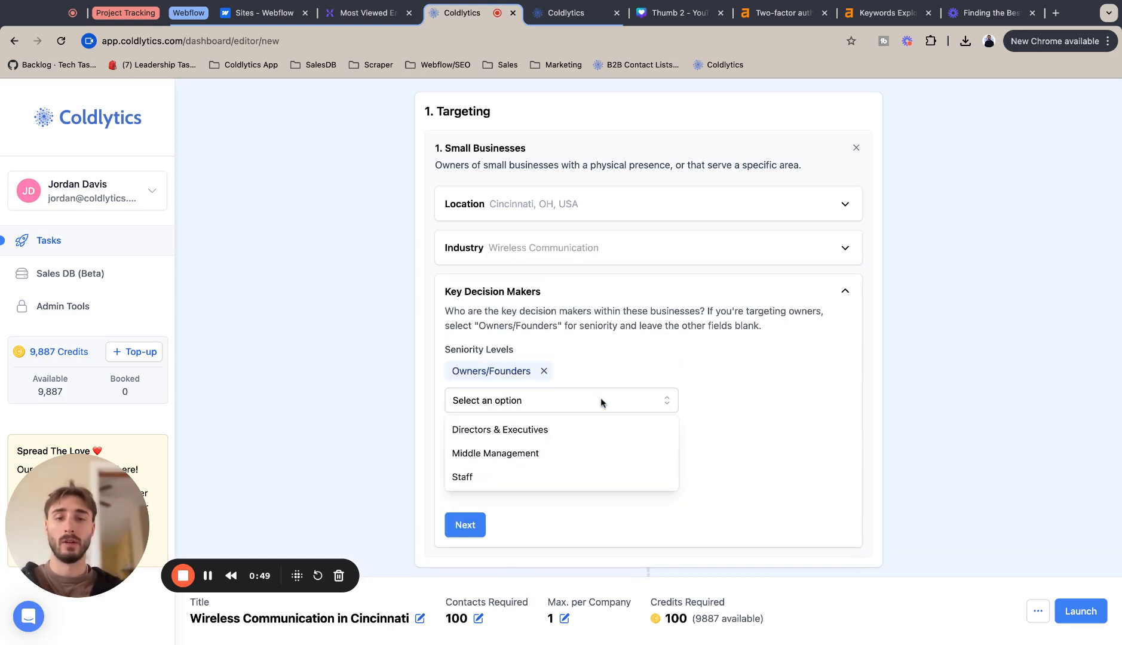
left_click(592, 435)
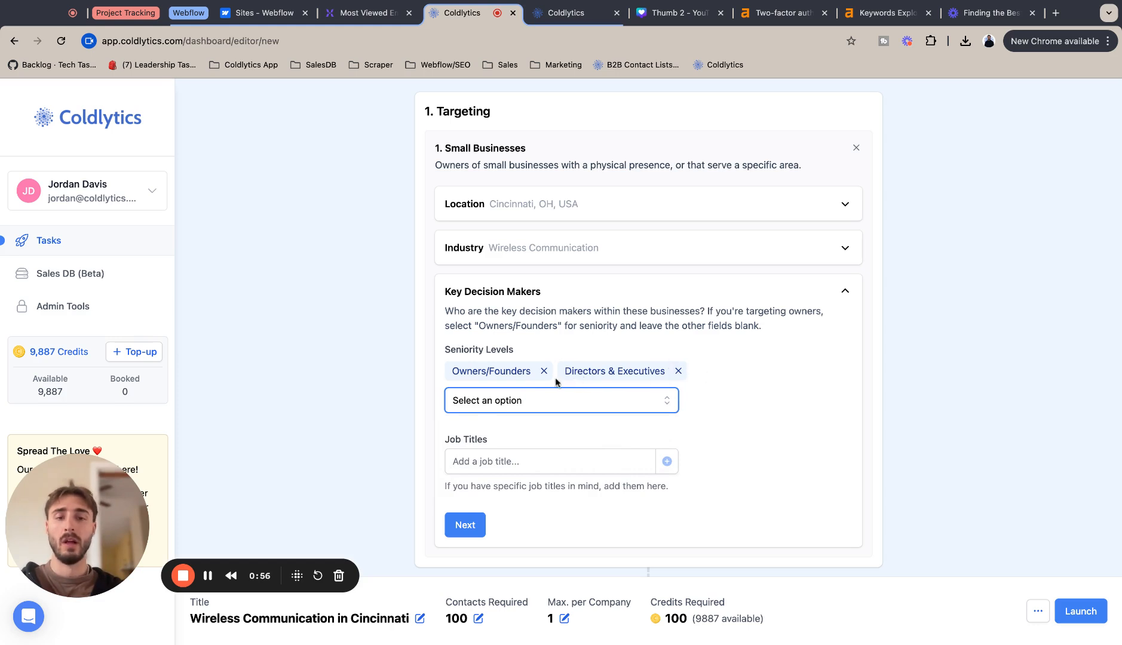
left_click(465, 526)
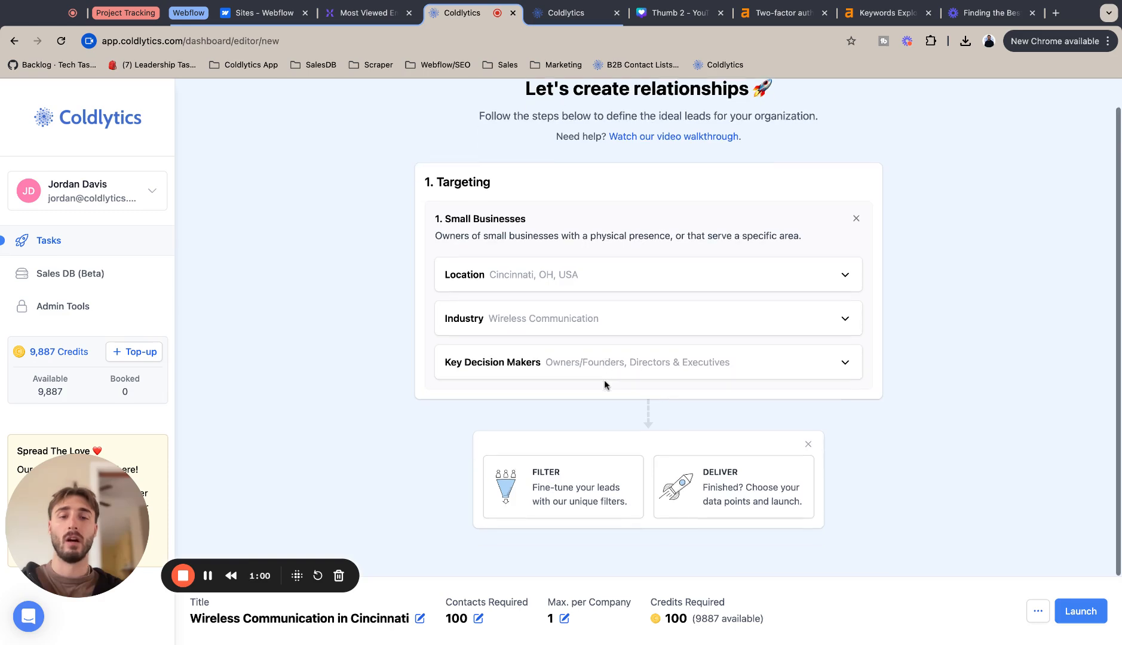
- Add a firmographic Google Reviews filter with a minimum review score of 3 and a maximum of 5
left_click(551, 481)
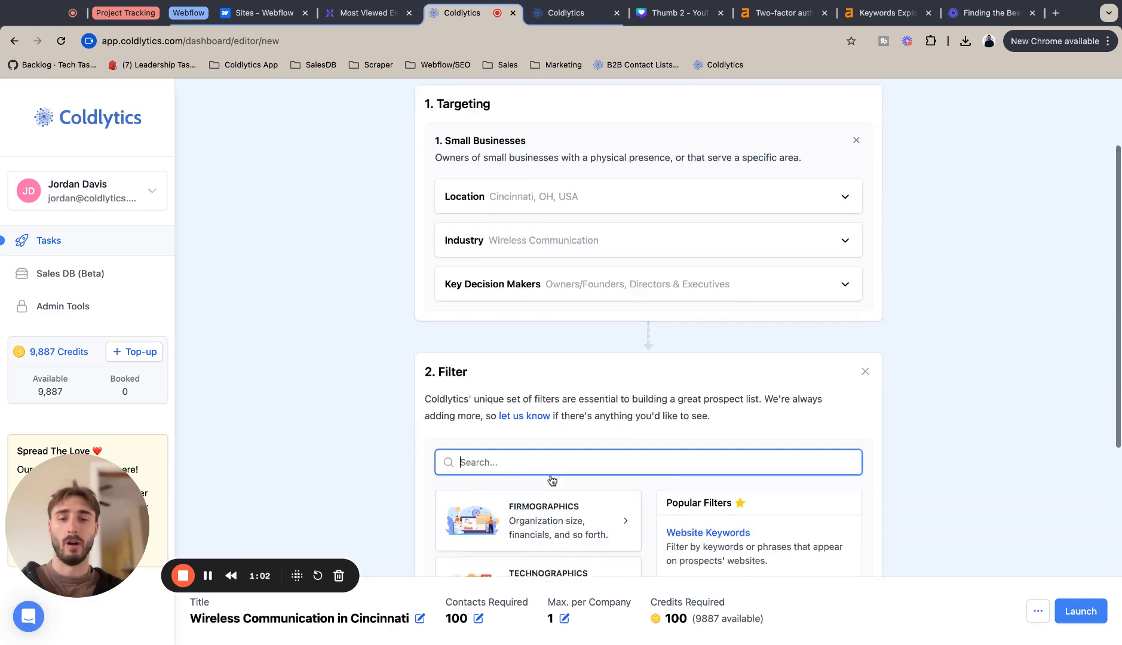
left_click(580, 325)
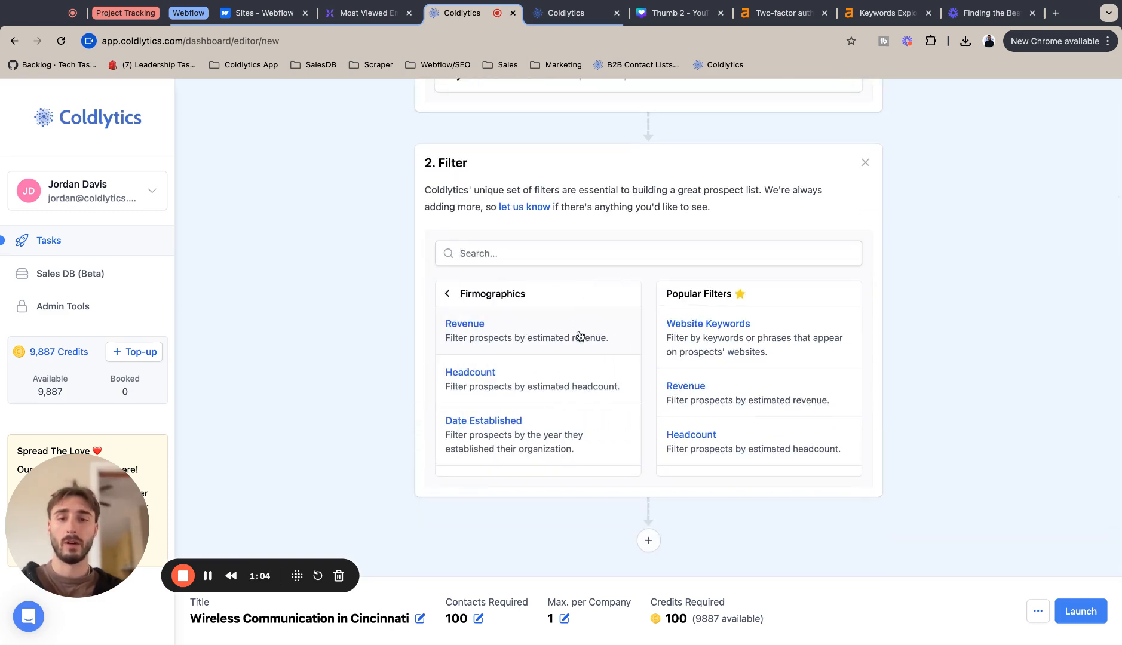
scroll(580, 376, "down", 3)
left_click(518, 389)
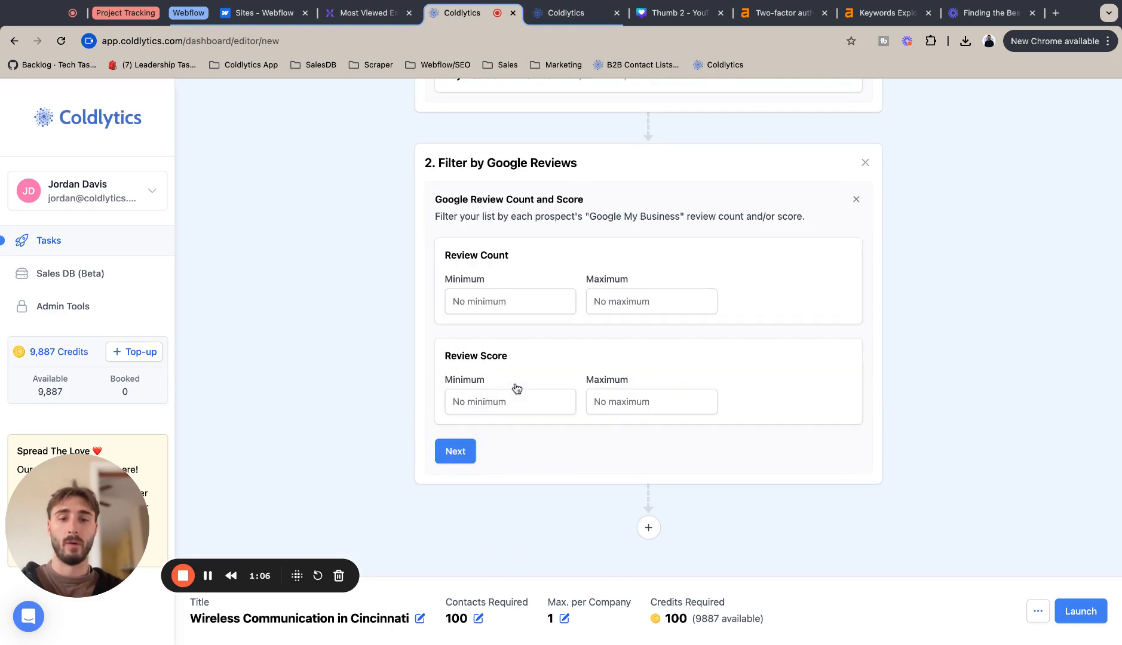
left_click(509, 404)
type("3")
left_click(638, 400)
type("5")
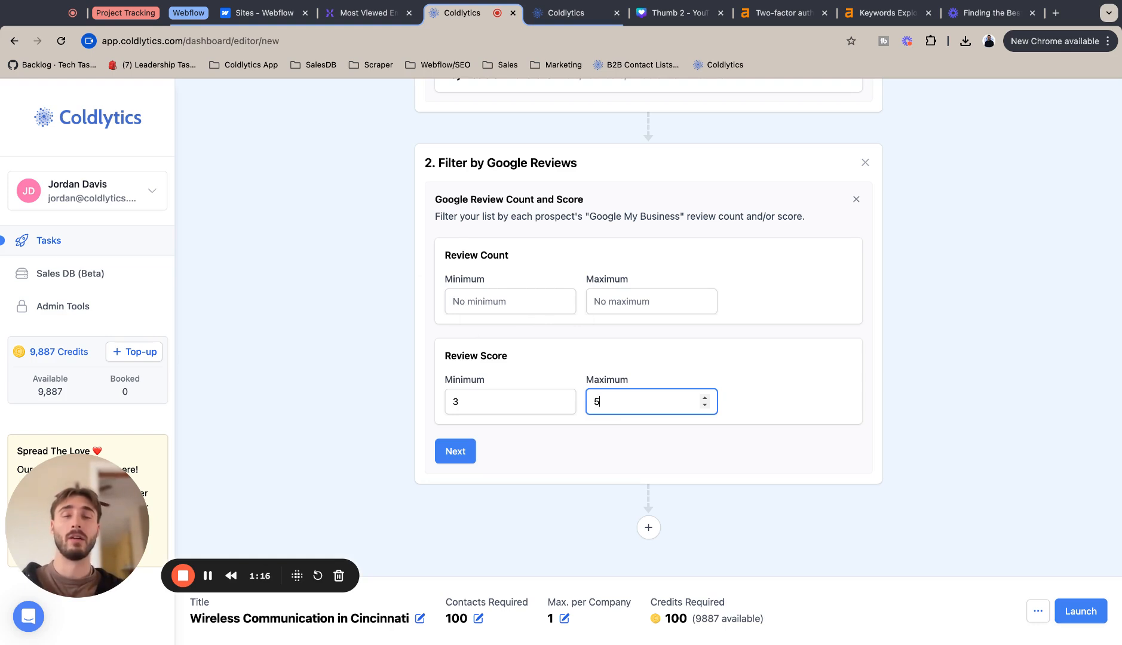
left_click(607, 365)
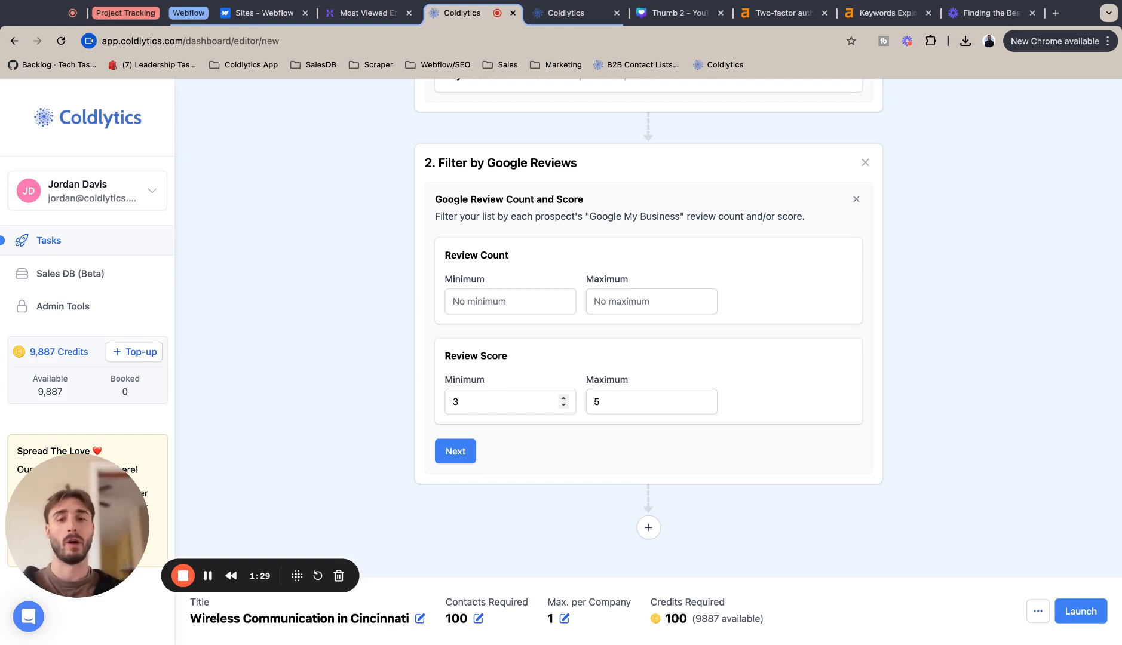
left_click(455, 453)
- Add a firmographic filter with the company status set to Exclude Franchises and National Chains
left_click(536, 496)
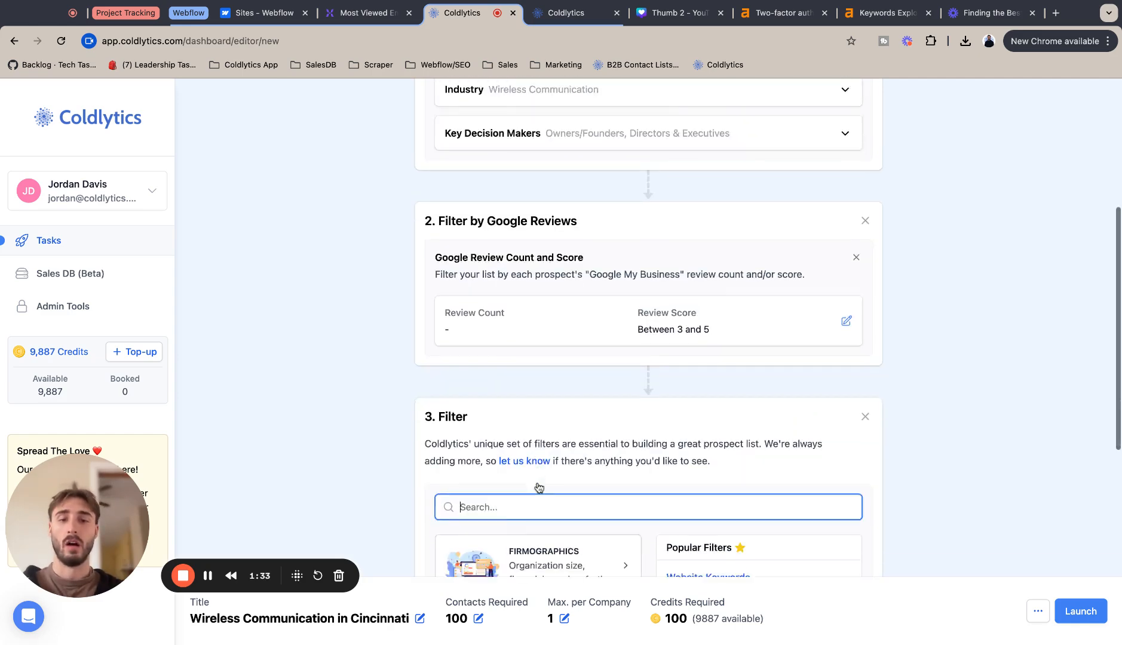
left_click(575, 324)
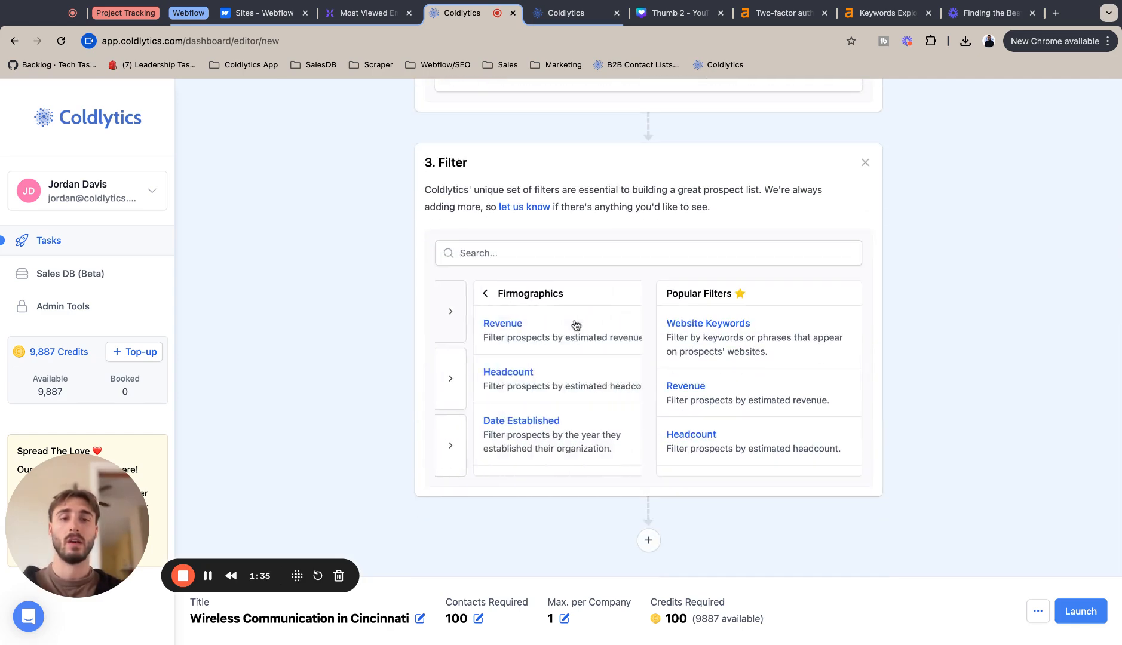
scroll(570, 368, "down", 3)
scroll(571, 368, "down", 3)
left_click(563, 420)
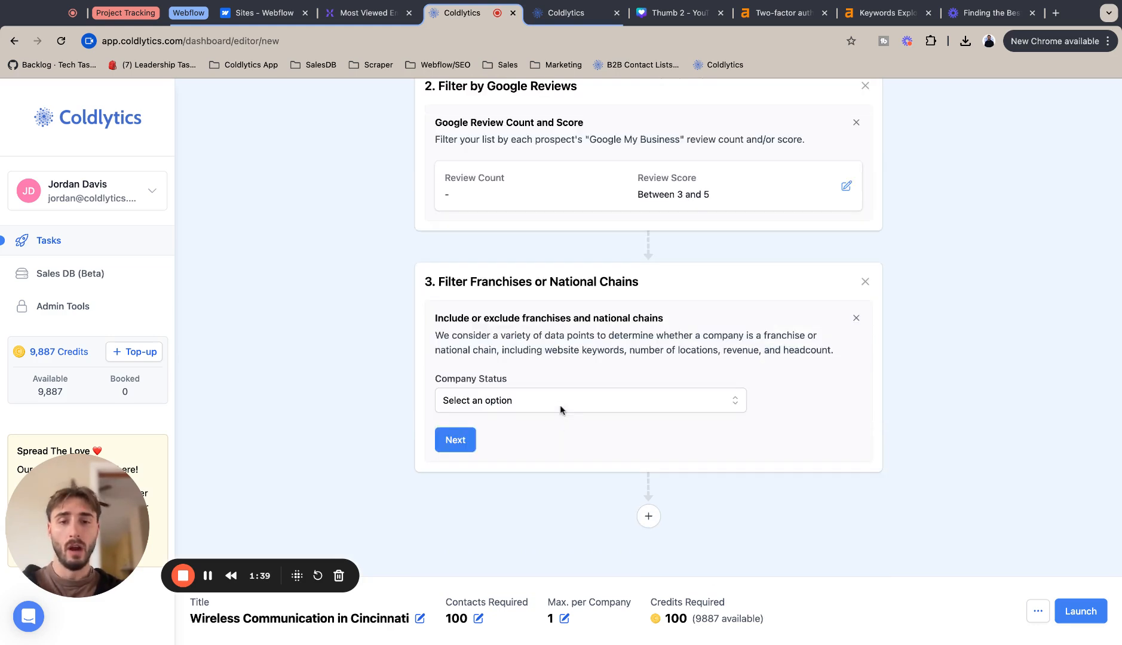
scroll(509, 146, "up", 3)
scroll(509, 146, "down", 3)
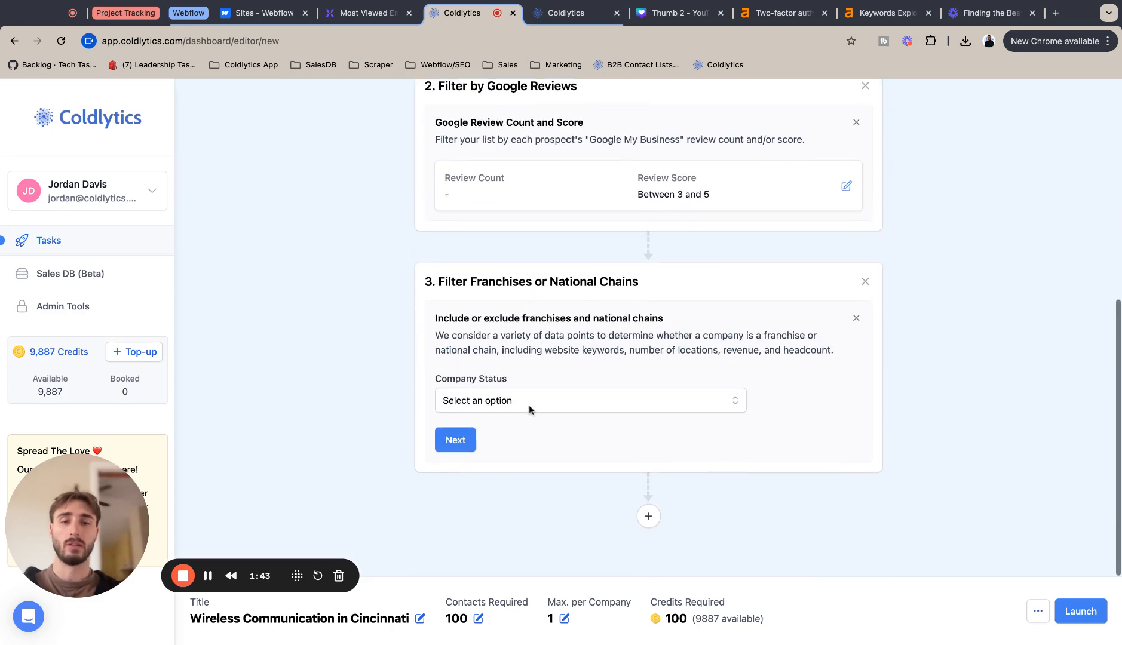
left_click(530, 401)
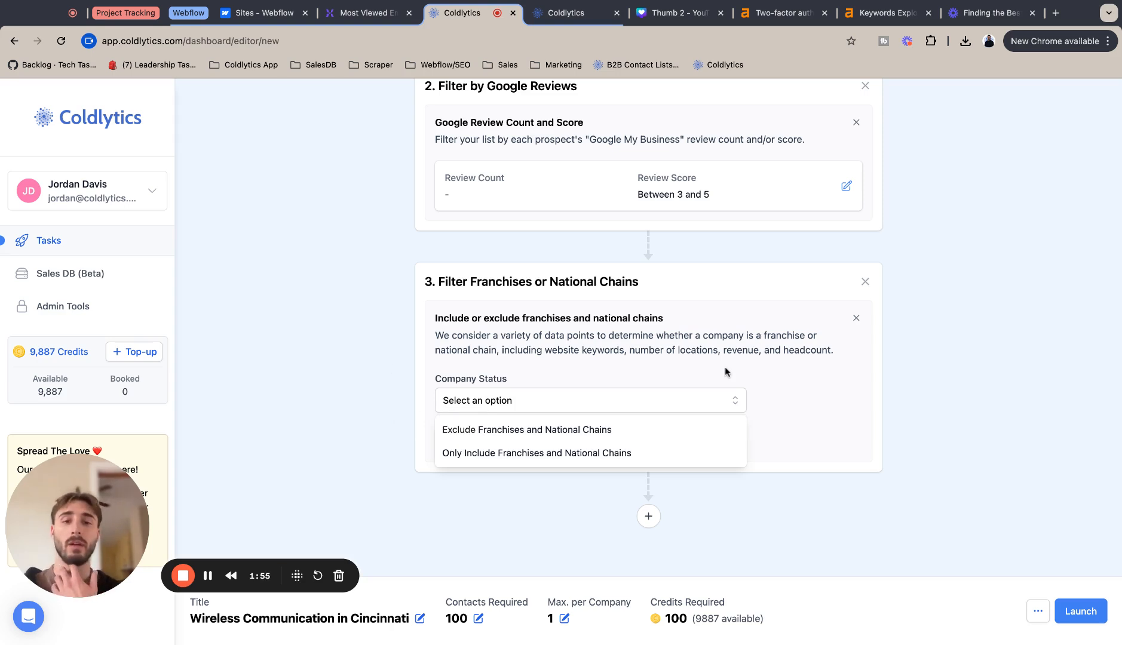
left_click(487, 430)
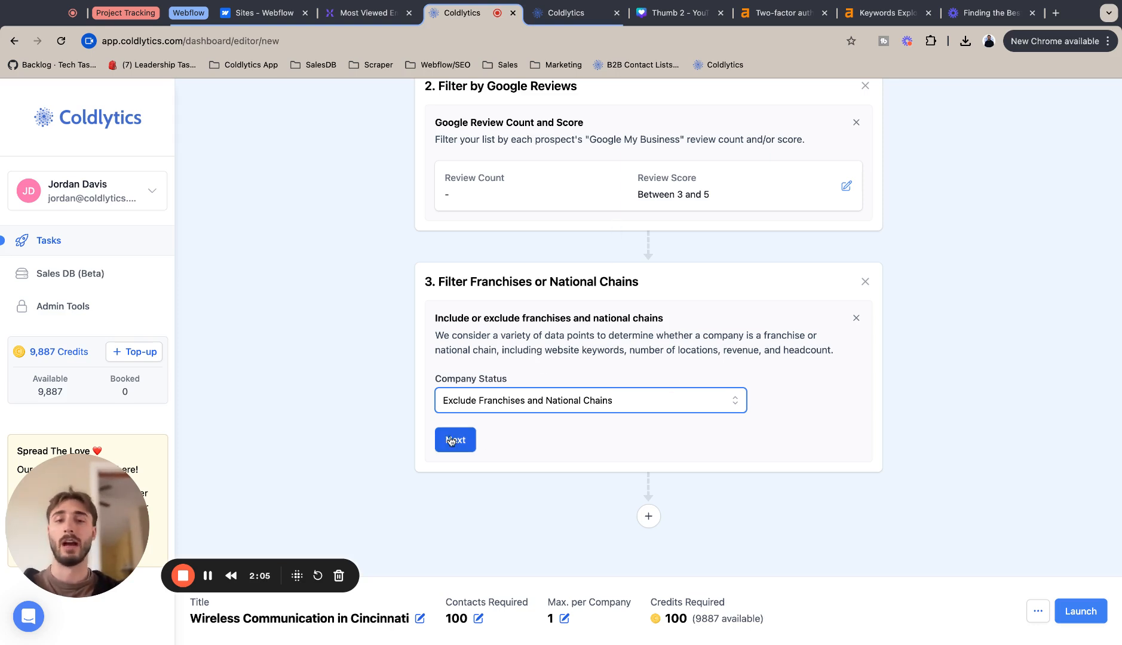
left_click(455, 440)
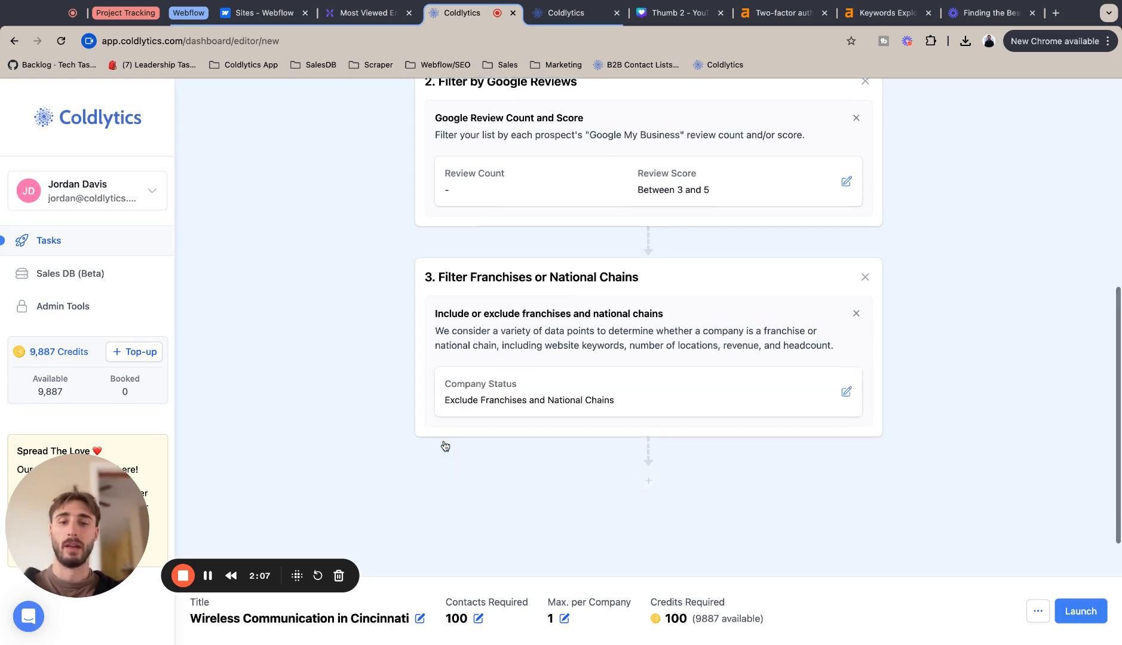
- Add a technographic Page Speed filter starting from 6,000 ms with no maximum
left_click(531, 491)
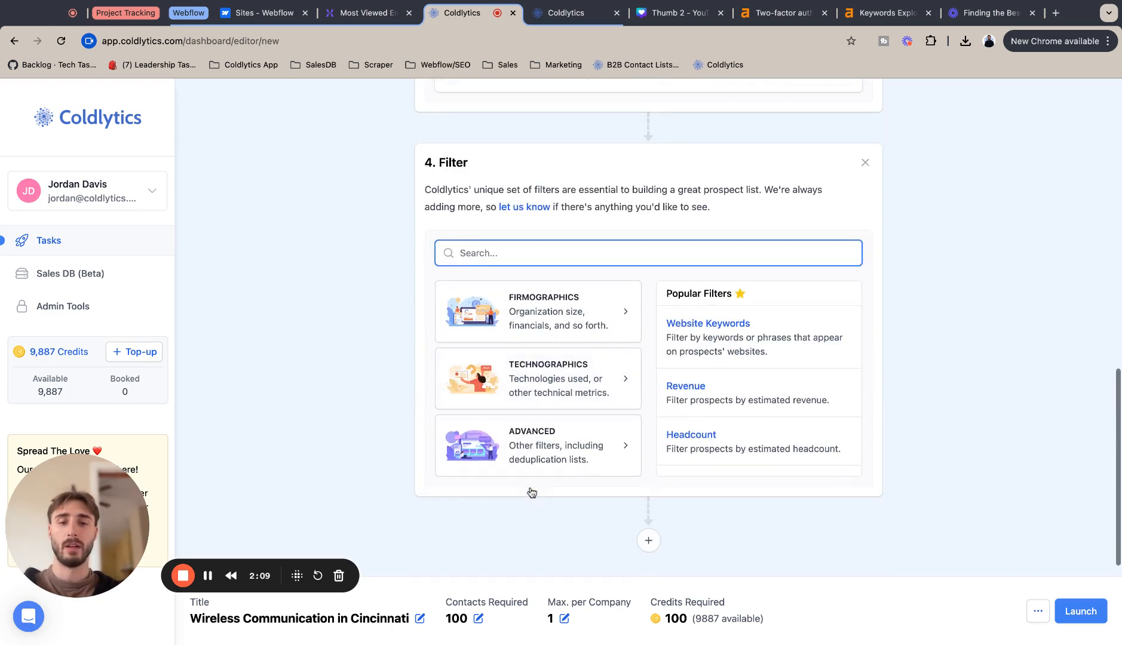
left_click(558, 380)
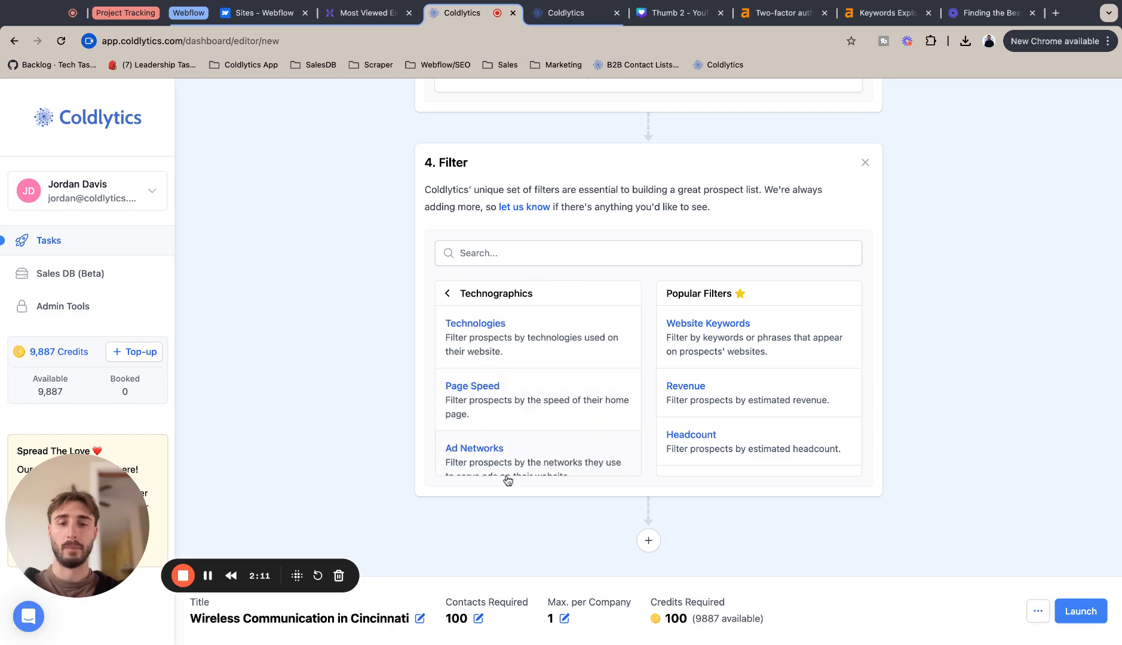
left_click(526, 388)
left_click(519, 407)
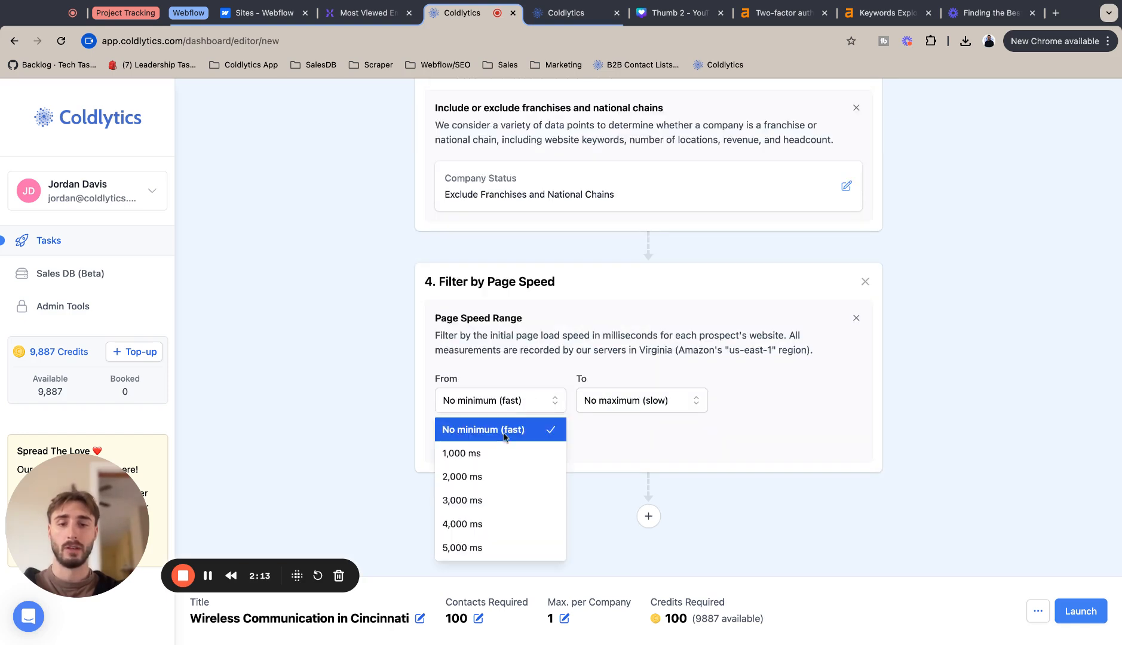
scroll(487, 540, "down", 1)
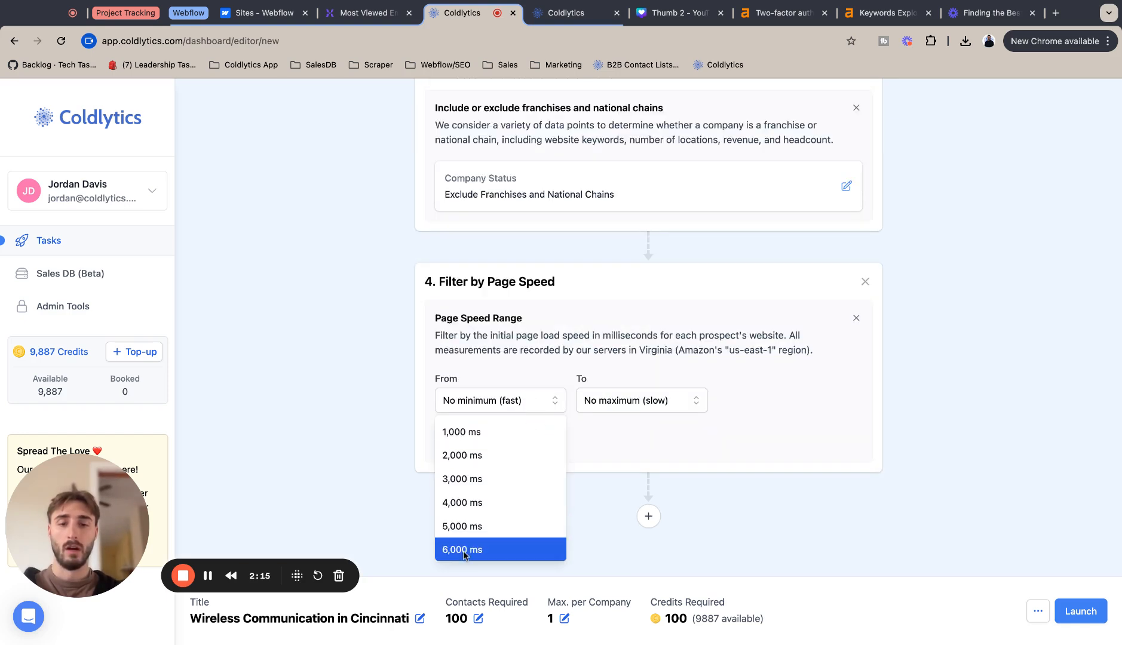
left_click(464, 550)
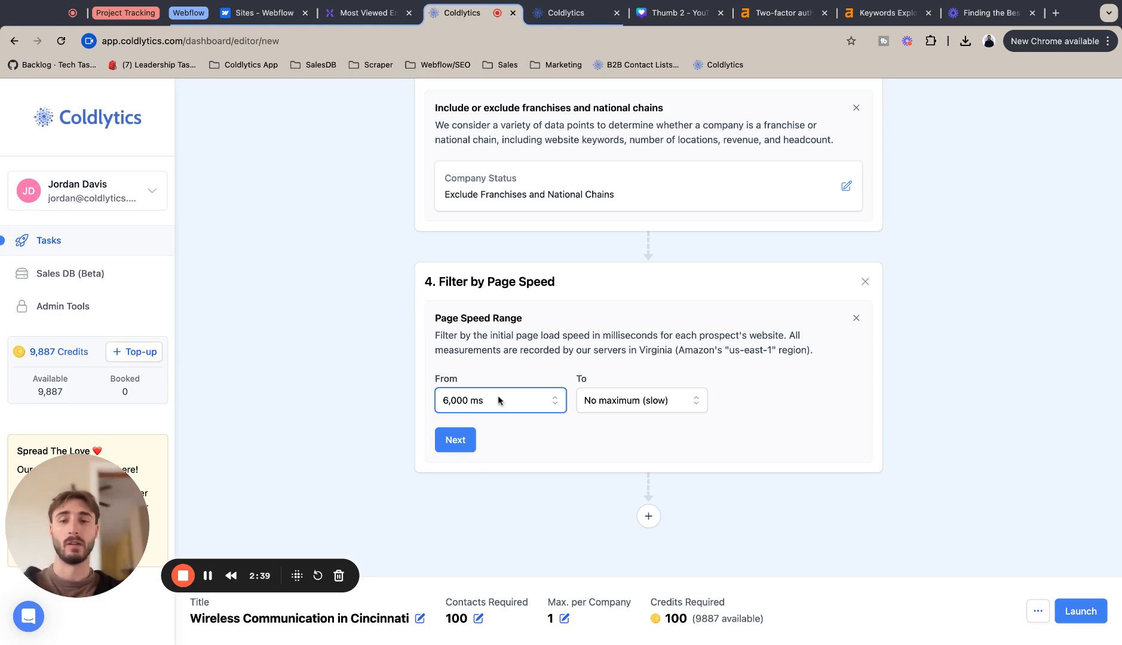
left_click(440, 431)
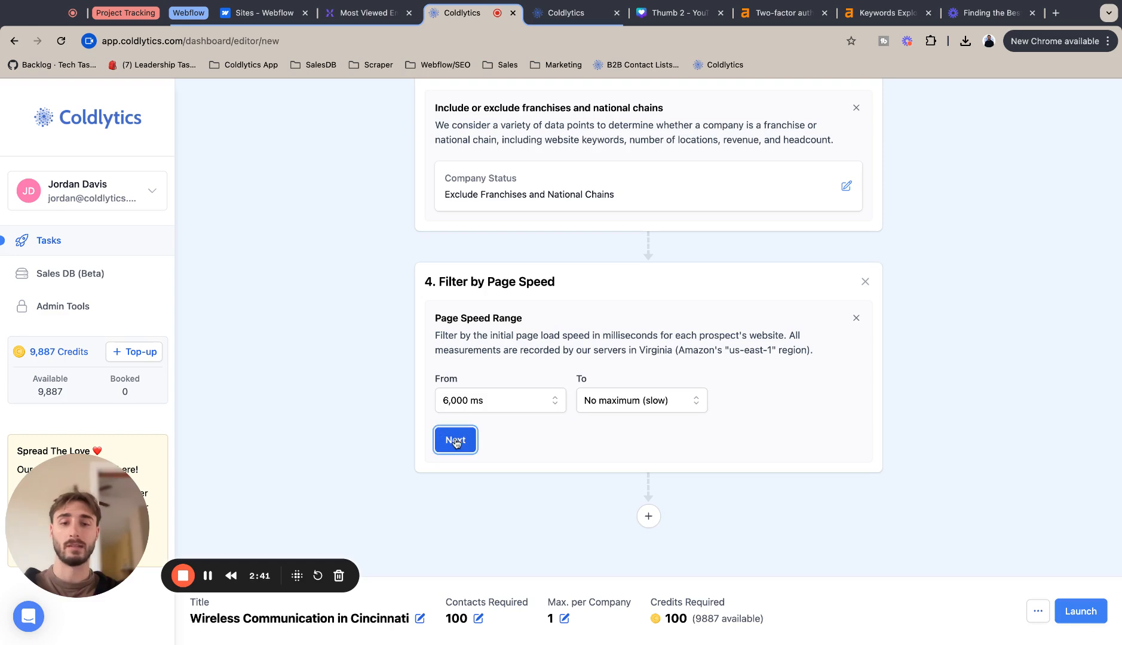
- Add the Deliver stage, resetting its auto-selected data points and adding Phone Number to the selection
left_click(696, 489)
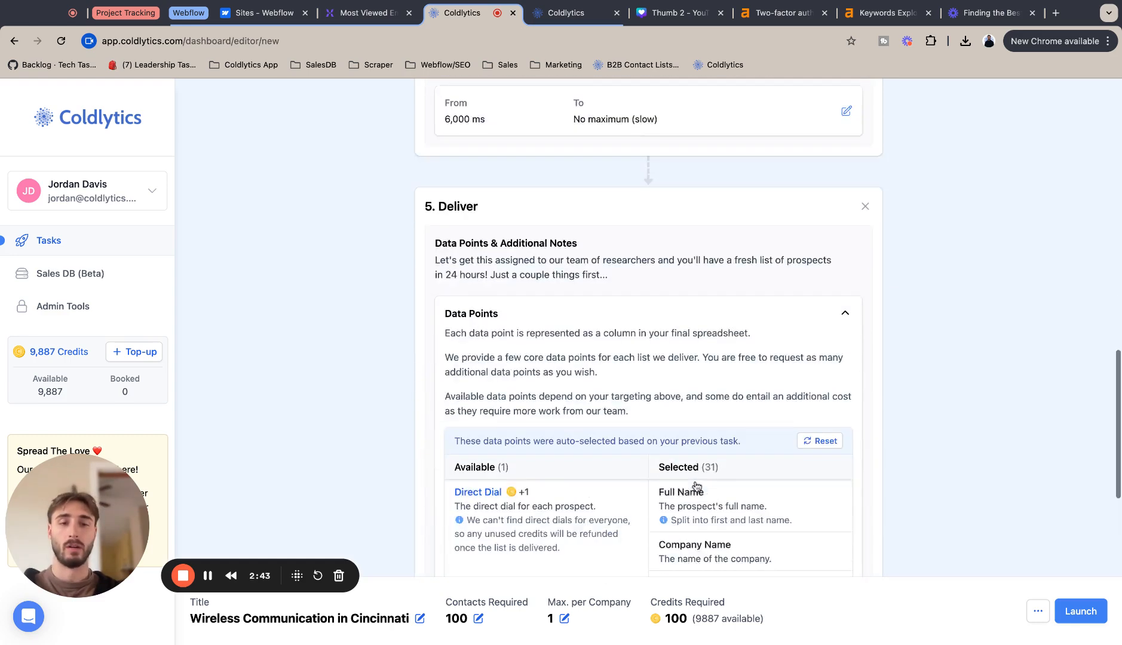
scroll(718, 403, "down", 1)
scroll(718, 404, "up", 1)
scroll(723, 368, "down", 2)
scroll(729, 336, "down", 1)
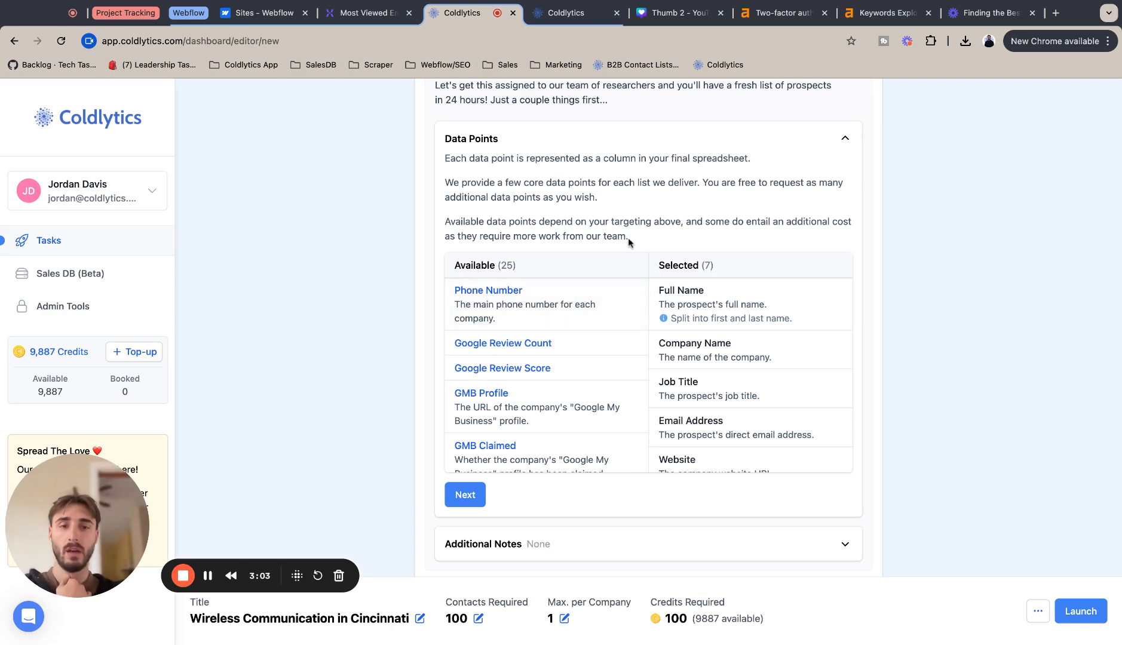
left_click(544, 303)
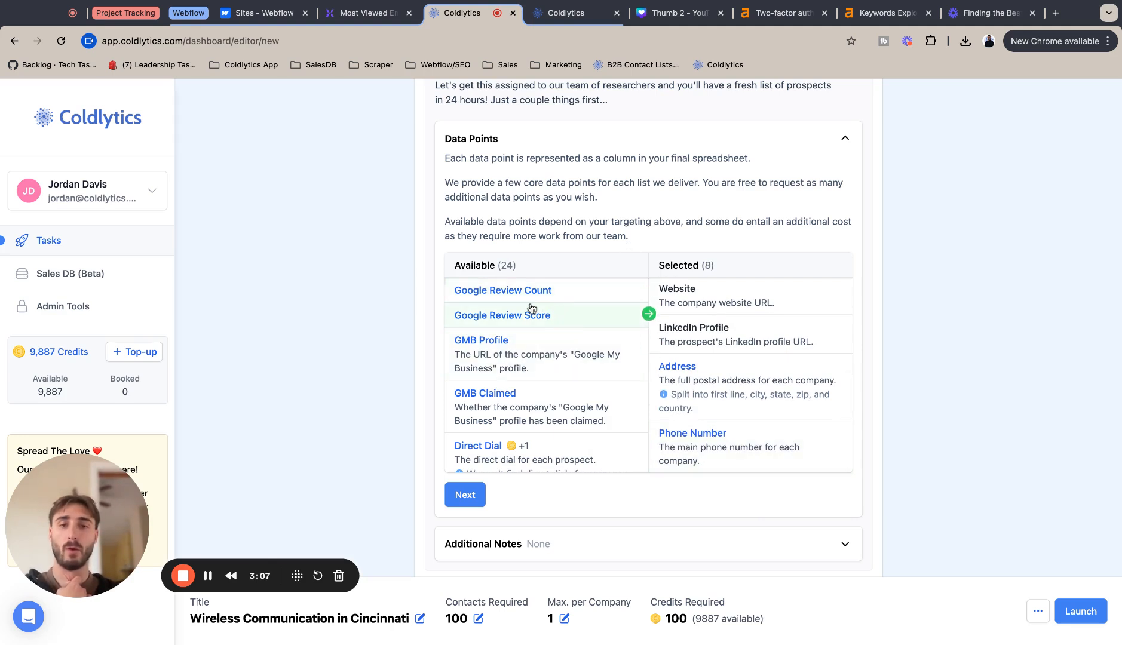
- Add Google Review Count, Google Review Score, GMB Profile and GMB Claimed to the selected data points
left_click(519, 298)
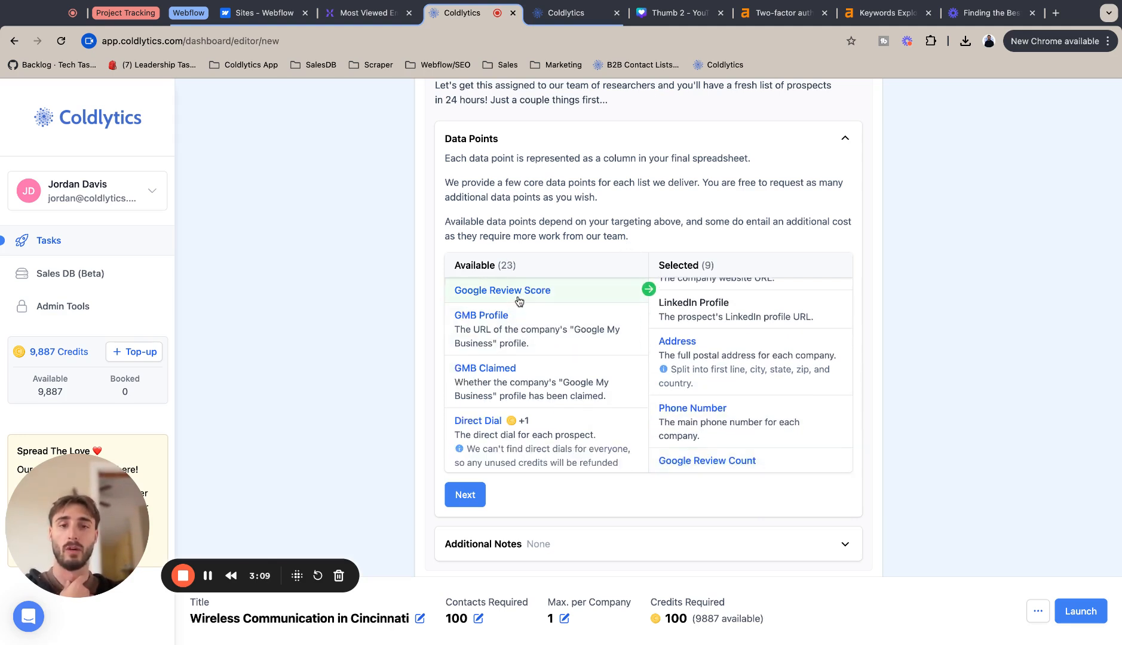
left_click(490, 293)
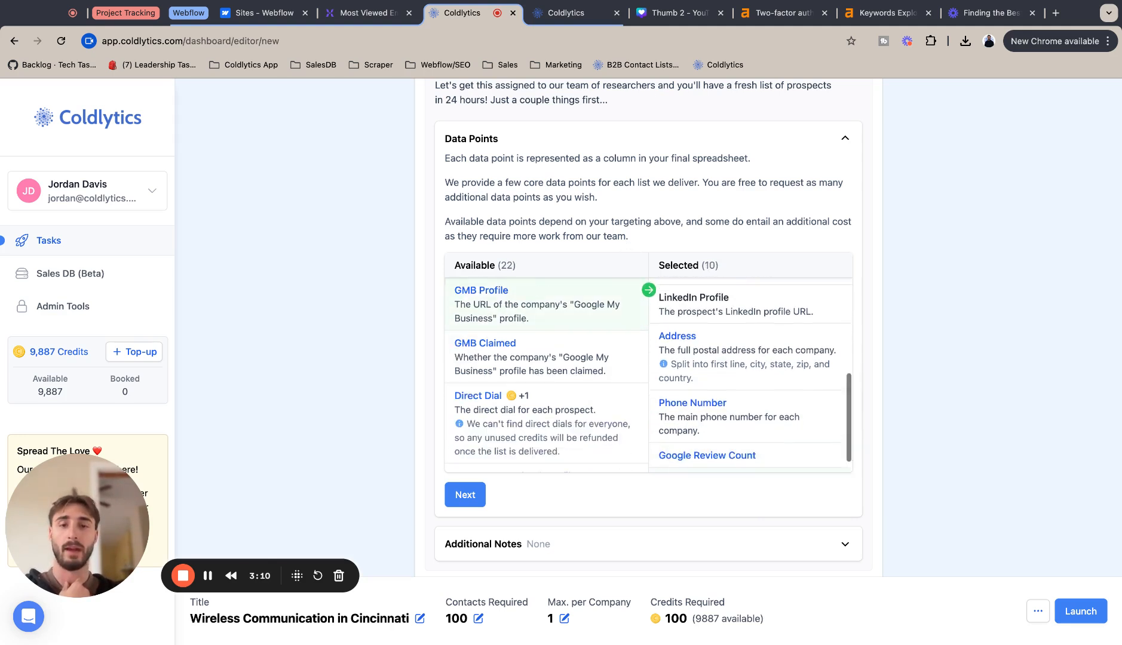
left_click(489, 303)
left_click(490, 303)
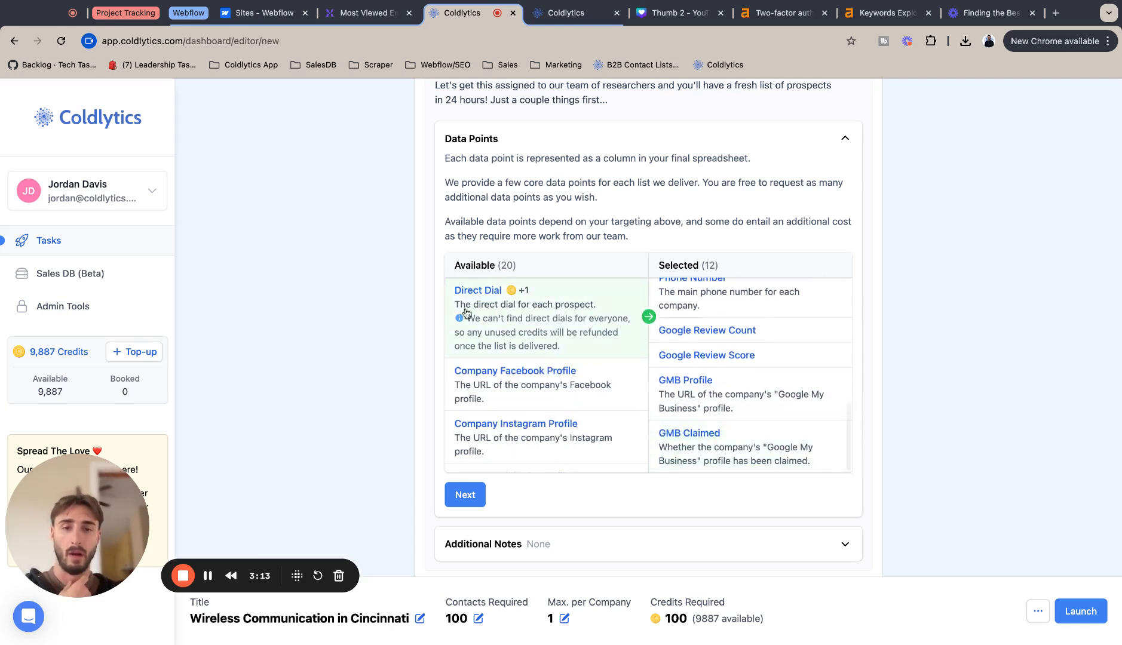
- Add the company Facebook, Instagram, LinkedIn, TikTok and Twitter profiles to the selected data points, leaving Direct Dial out
scroll(467, 307, "down", 1)
scroll(467, 307, "up", 1)
scroll(469, 307, "down", 2)
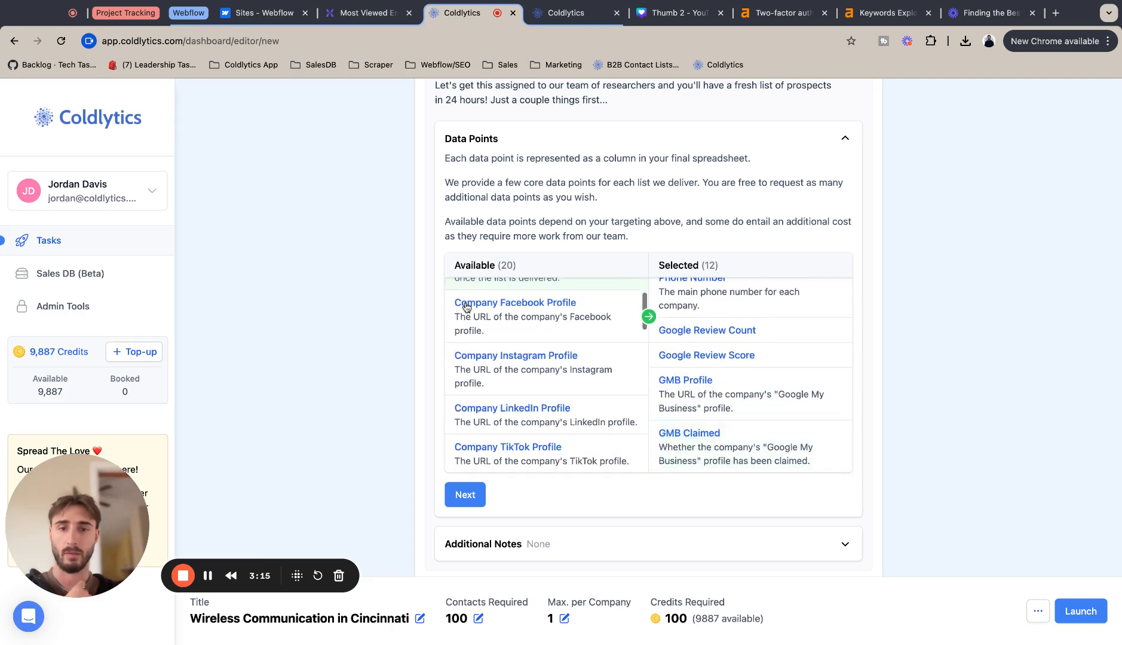
left_click(490, 313)
left_click(490, 315)
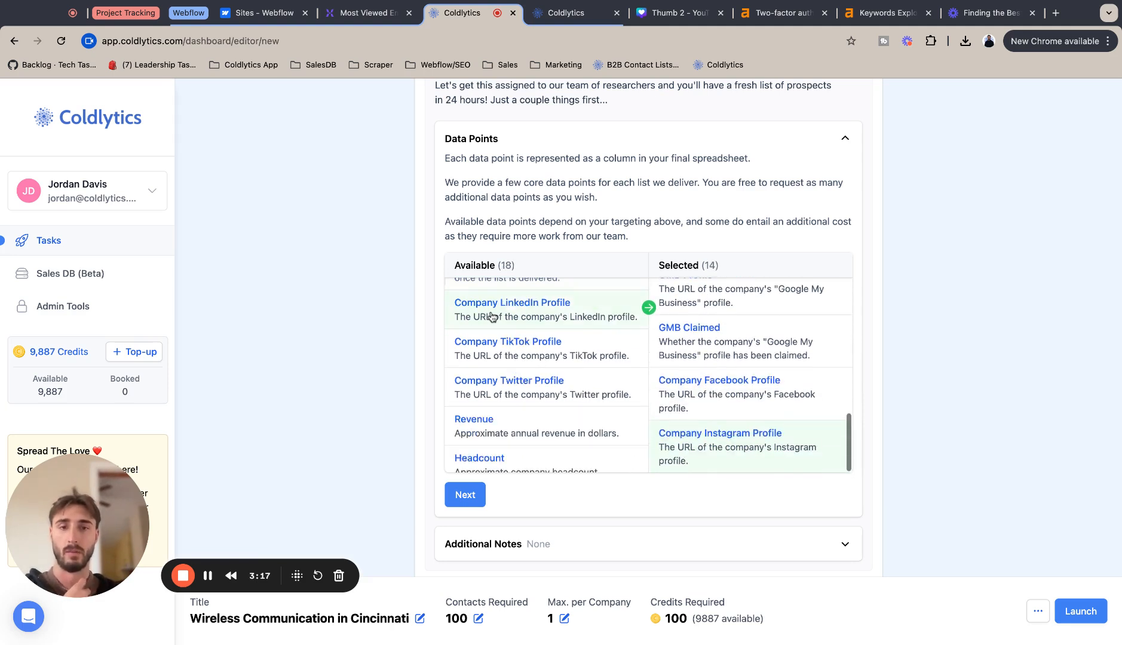
left_click(490, 315)
left_click(490, 315)
left_click(490, 315)
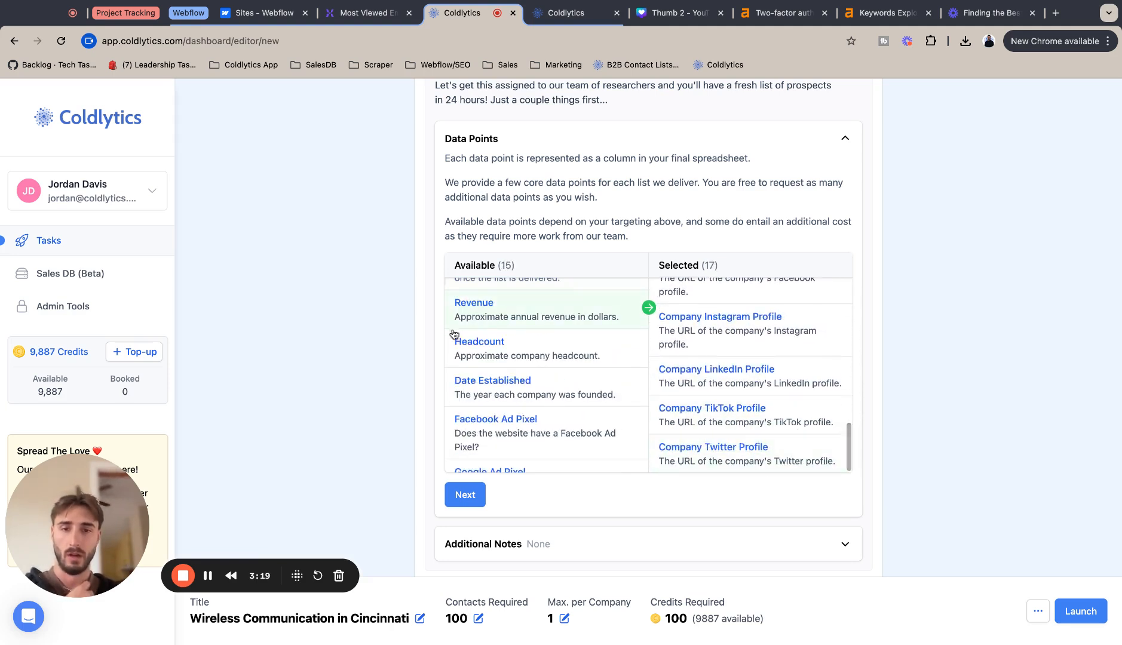
- Add Revenue, Headcount and Date Established to the selected data points
left_click(493, 316)
left_click(493, 317)
left_click(494, 317)
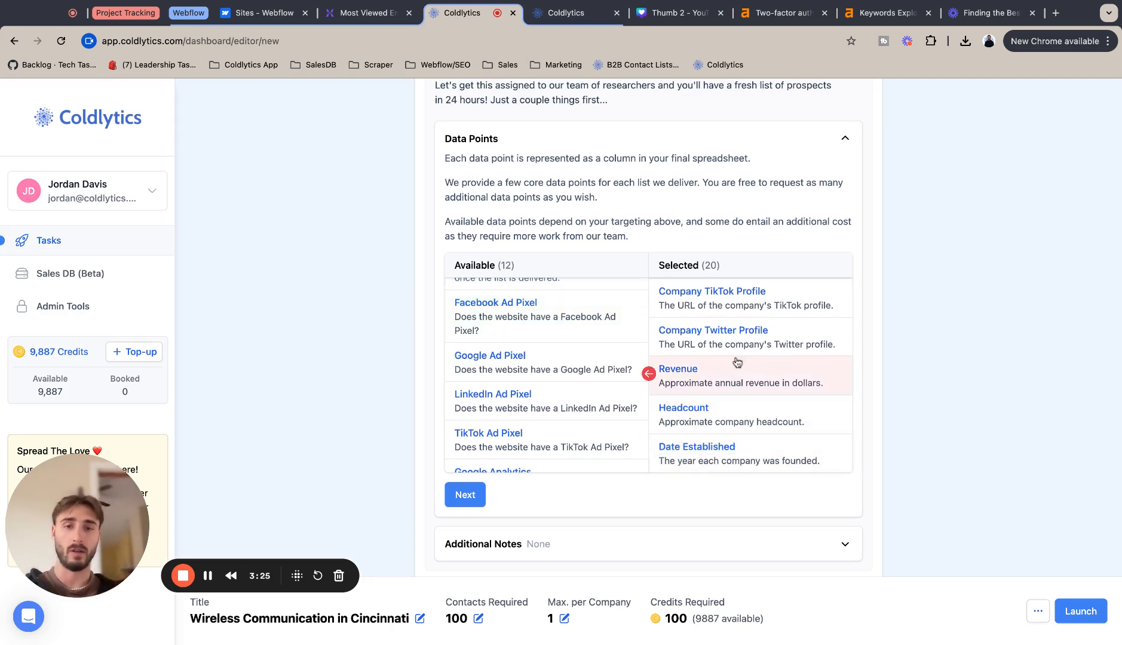
- Add the Facebook, Google, LinkedIn and TikTok Ad Pixel data points to the selection
scroll(507, 357, "up", 2)
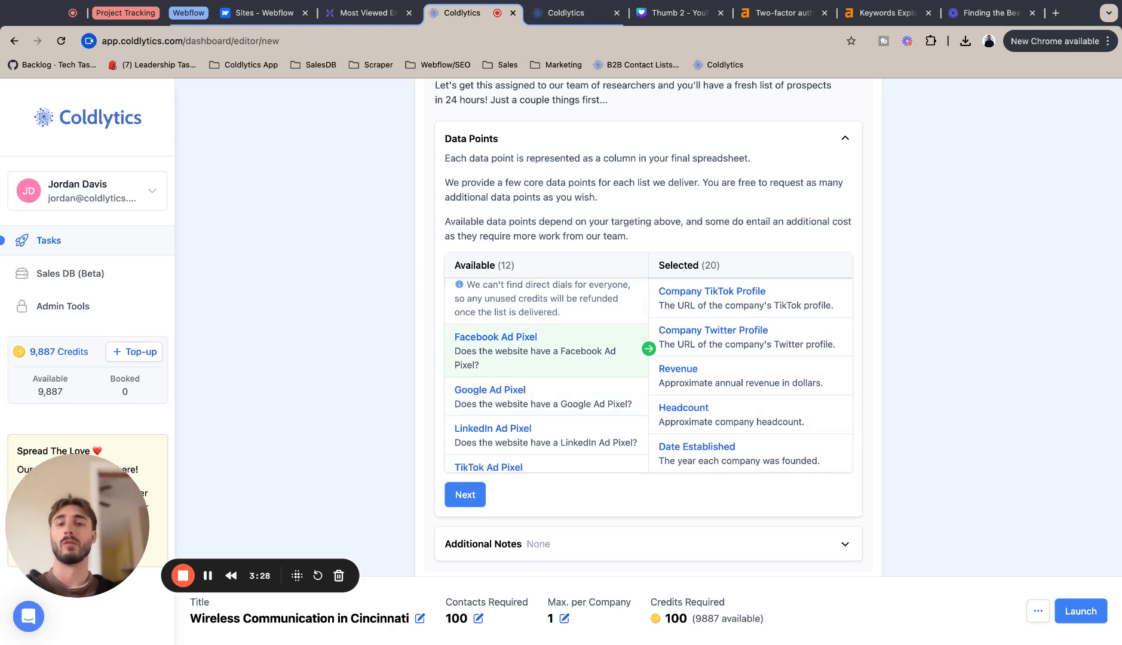
left_click(521, 352)
left_click(521, 354)
left_click(521, 355)
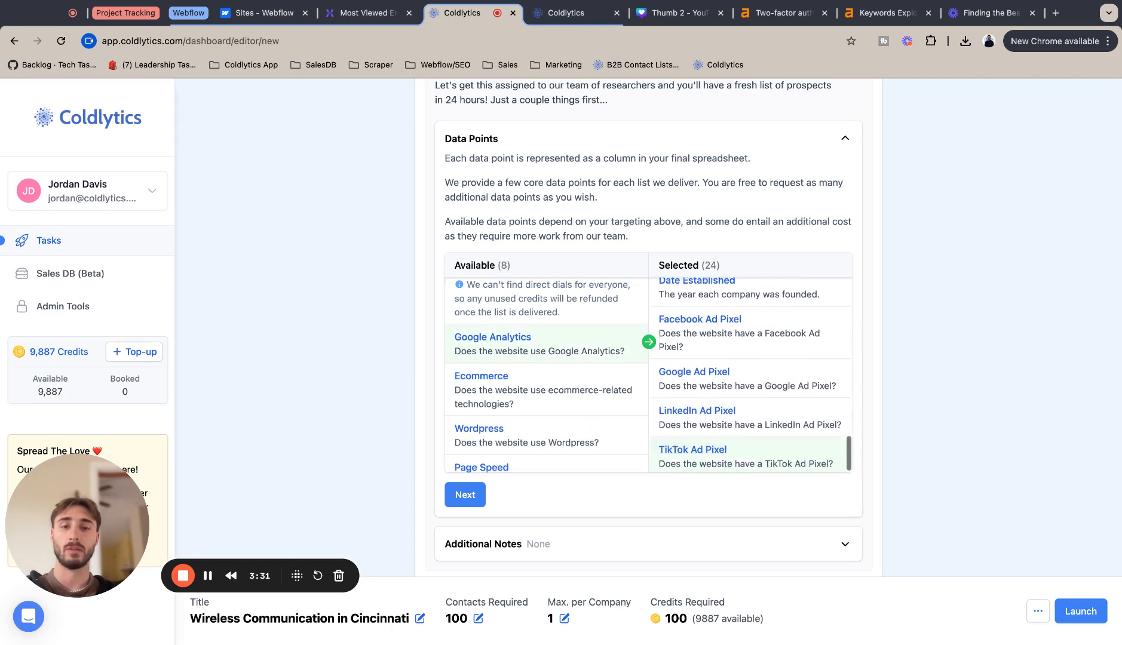
- Add Google Analytics, Ecommerce, Page Speed and Wordpress to the selected data points
left_click(514, 339)
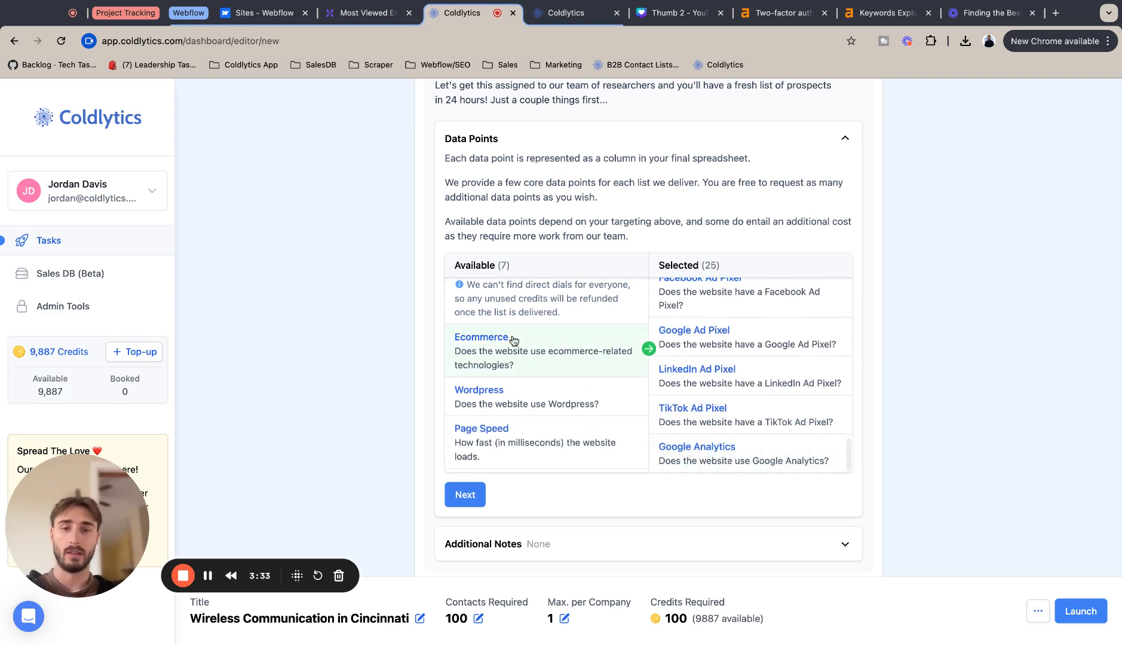
left_click(513, 339)
left_click(515, 358)
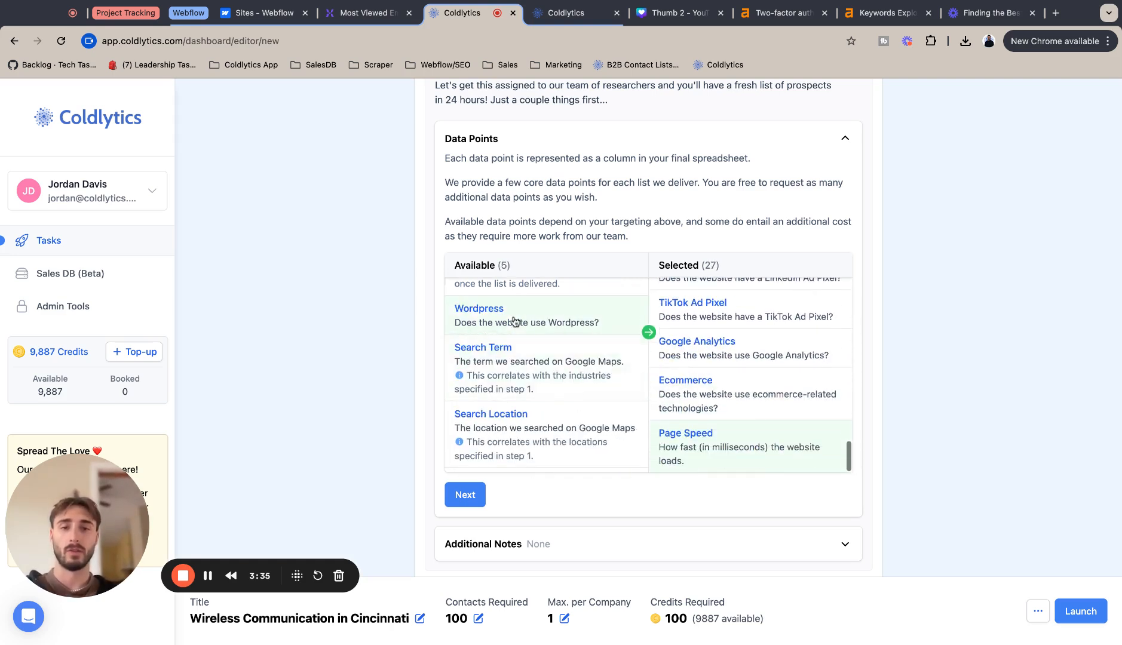
left_click(517, 321)
- Review the selected data points and add Search Term, Search Location and Search Position to them
scroll(699, 381, "up", 4)
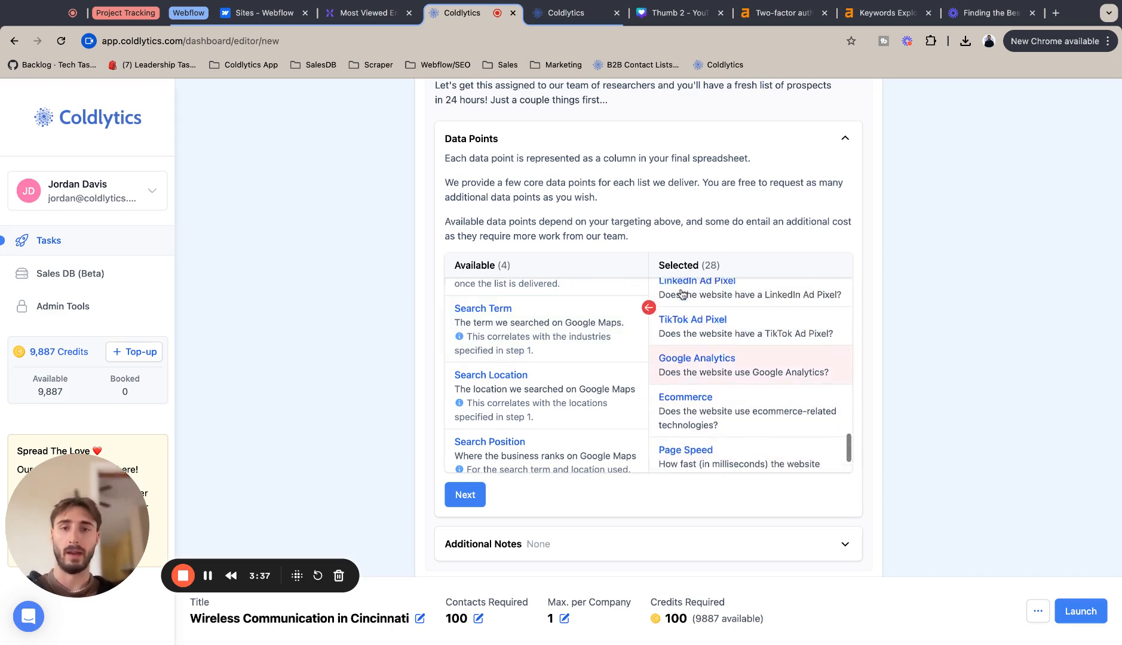
scroll(678, 187, "up", 5)
scroll(679, 187, "down", 6)
scroll(699, 370, "down", 4)
scroll(704, 374, "down", 2)
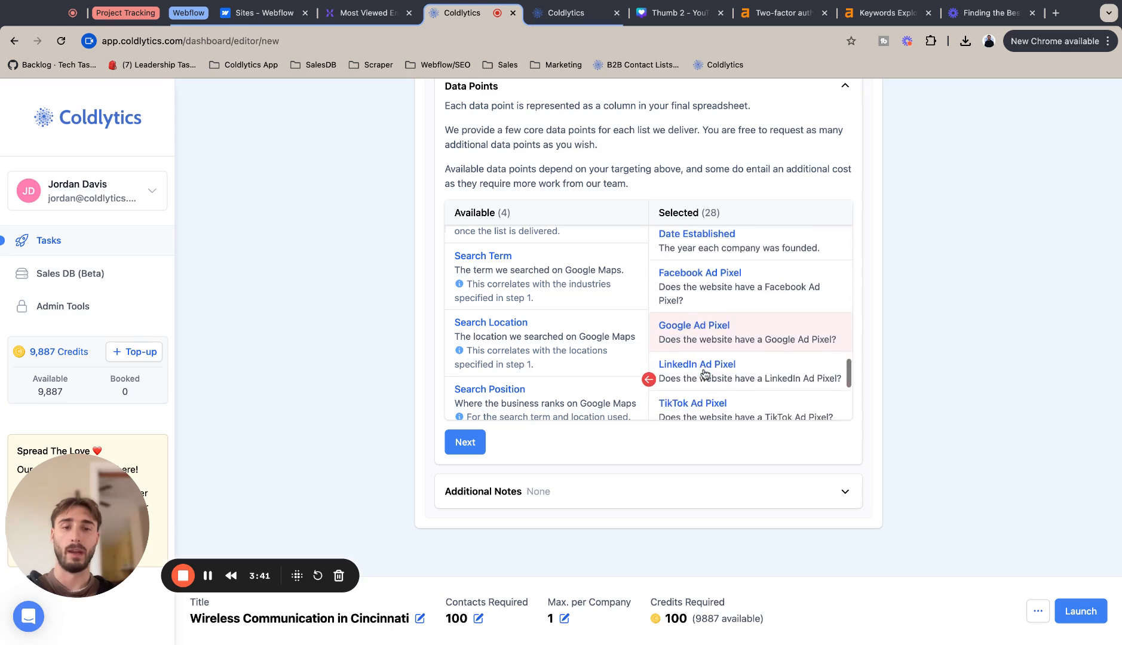
scroll(552, 310, "up", 2)
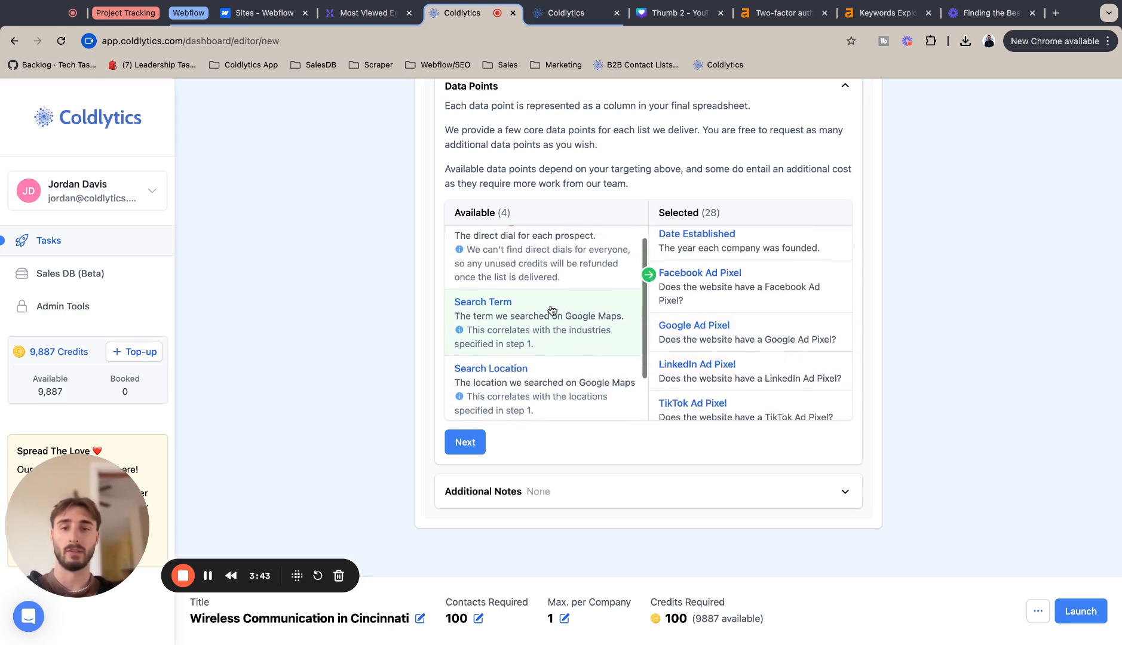
left_click(544, 332)
left_click(544, 332)
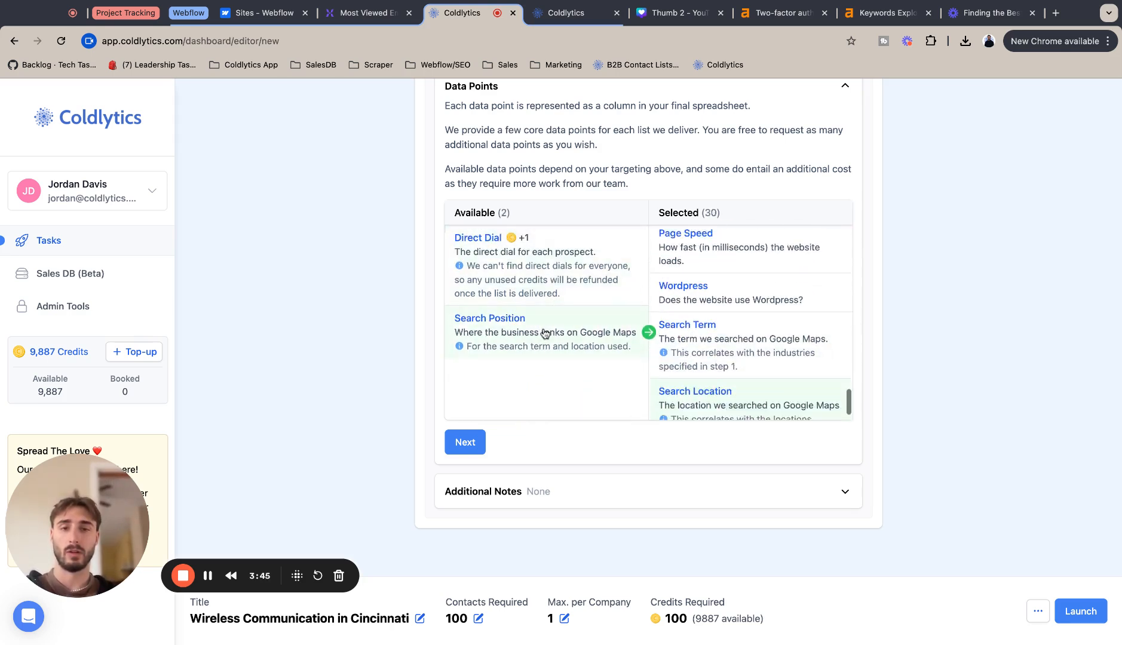
left_click(544, 328)
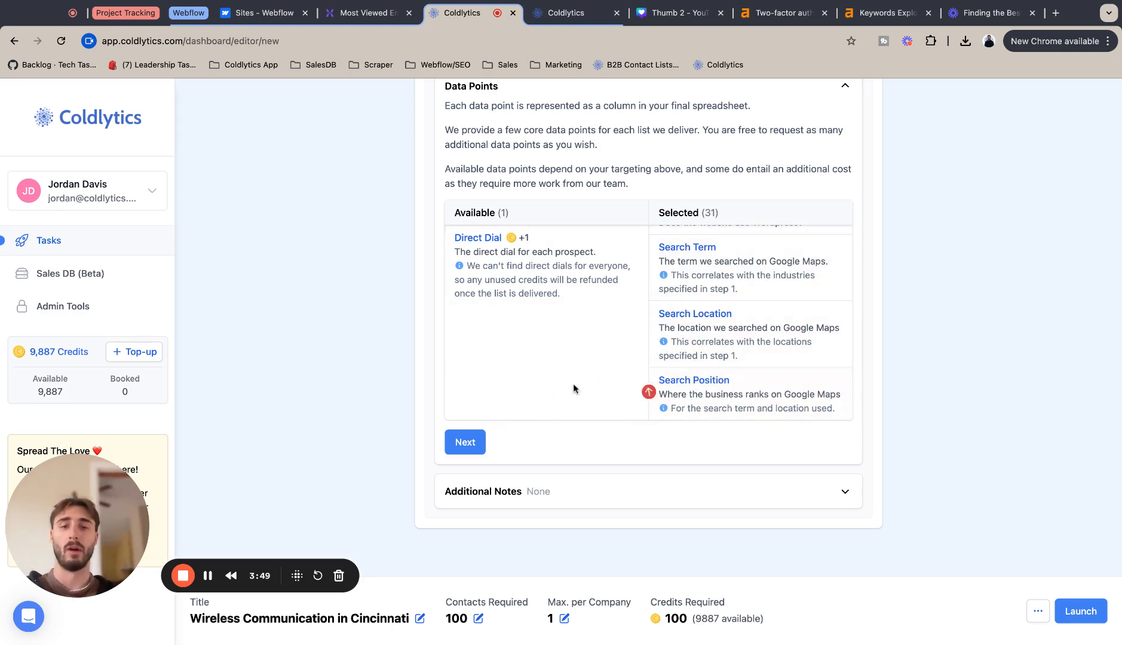
- Finish the Deliver stage with the additional notes left empty and launch the Wireless Communication in Cincinnati task
left_click(465, 440)
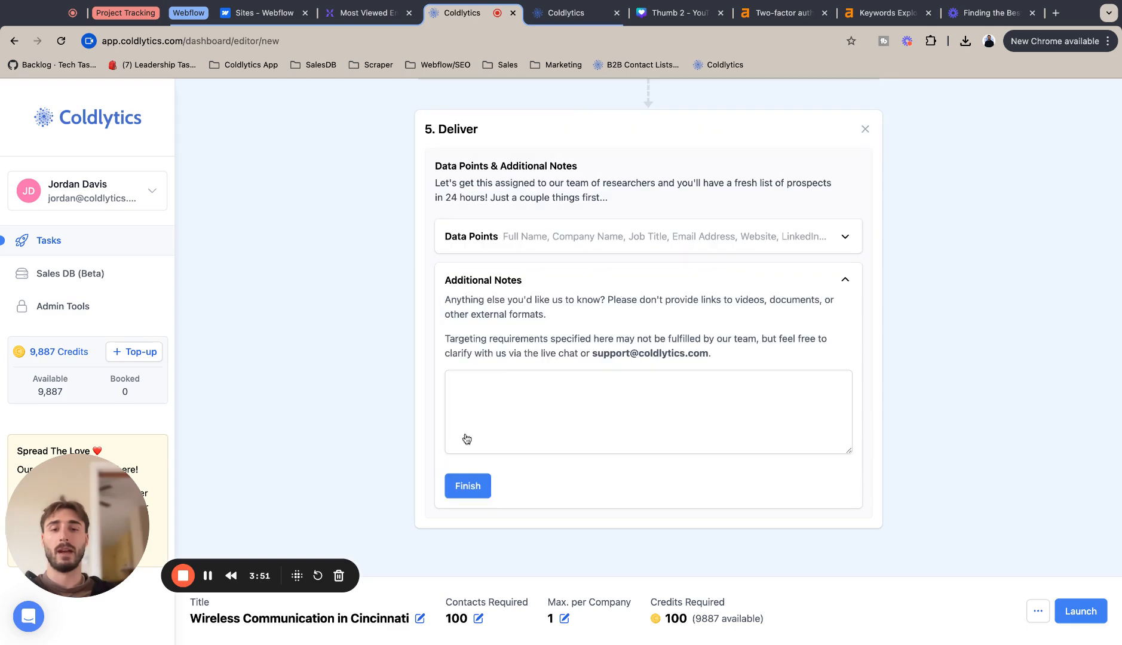
left_click(472, 486)
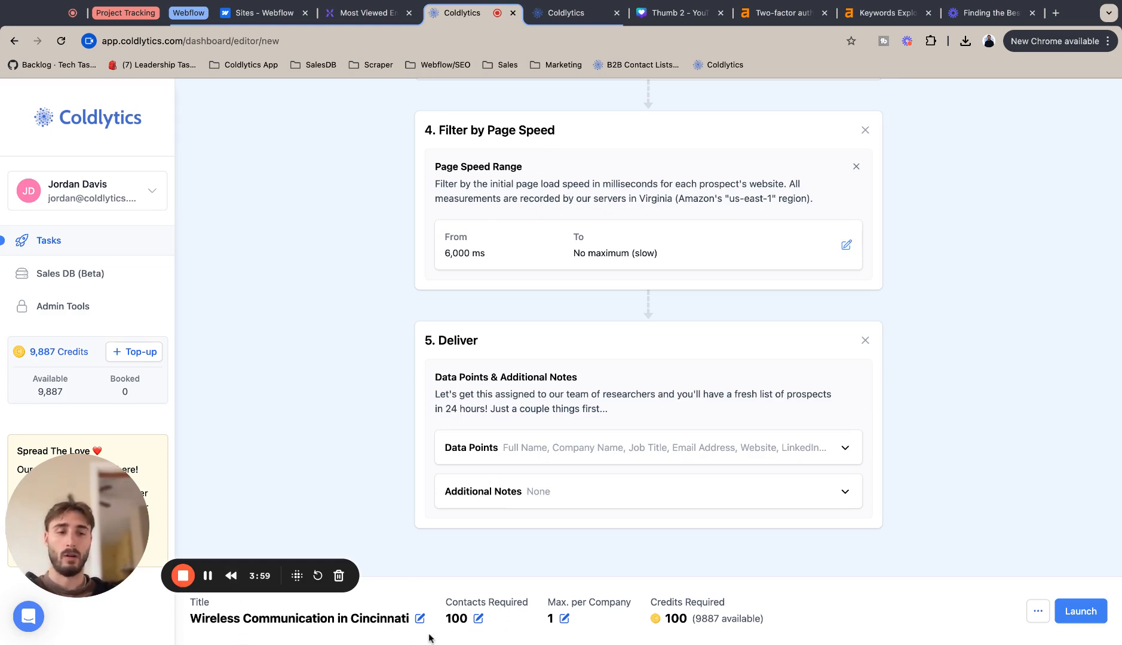
left_click(1033, 614)
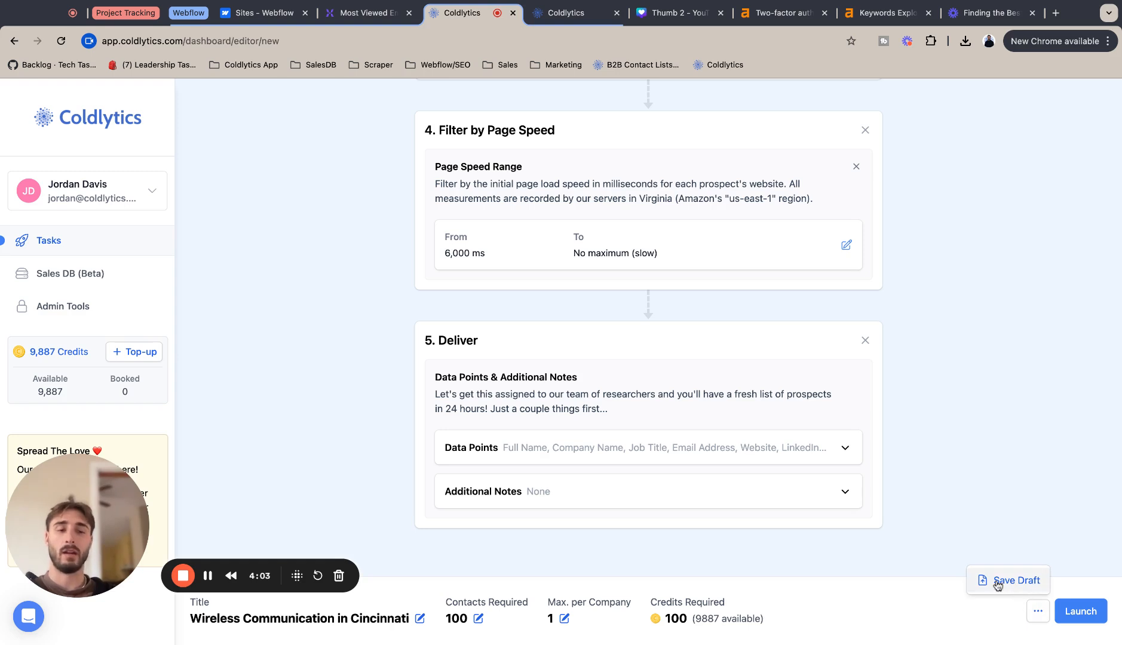
left_click(1015, 531)
left_click(1098, 607)
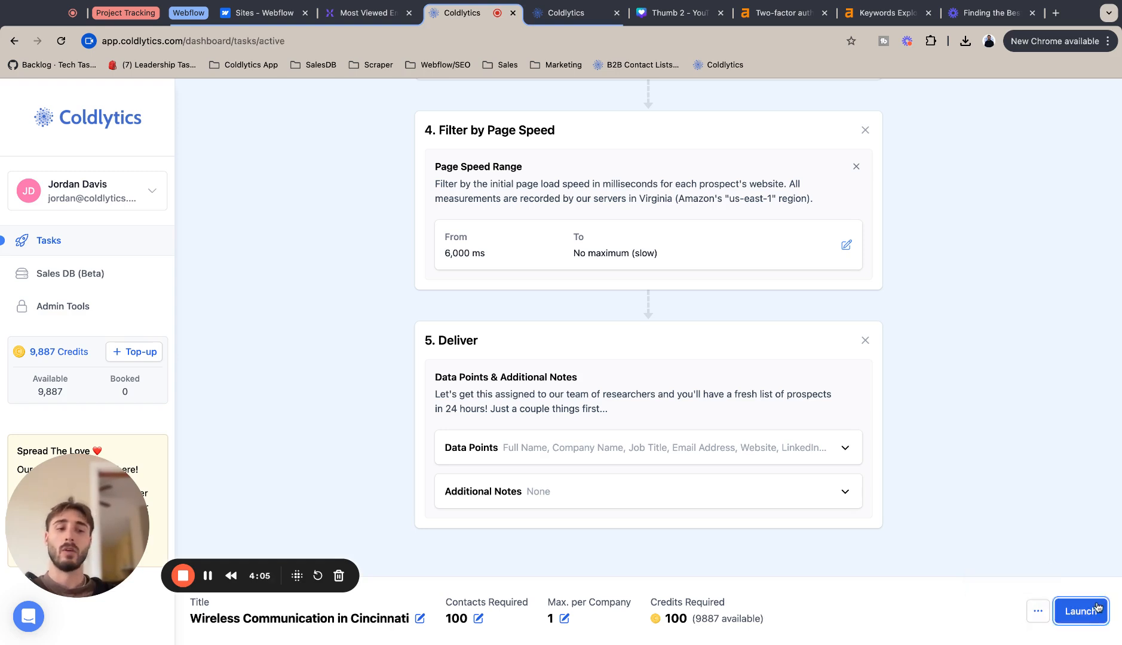